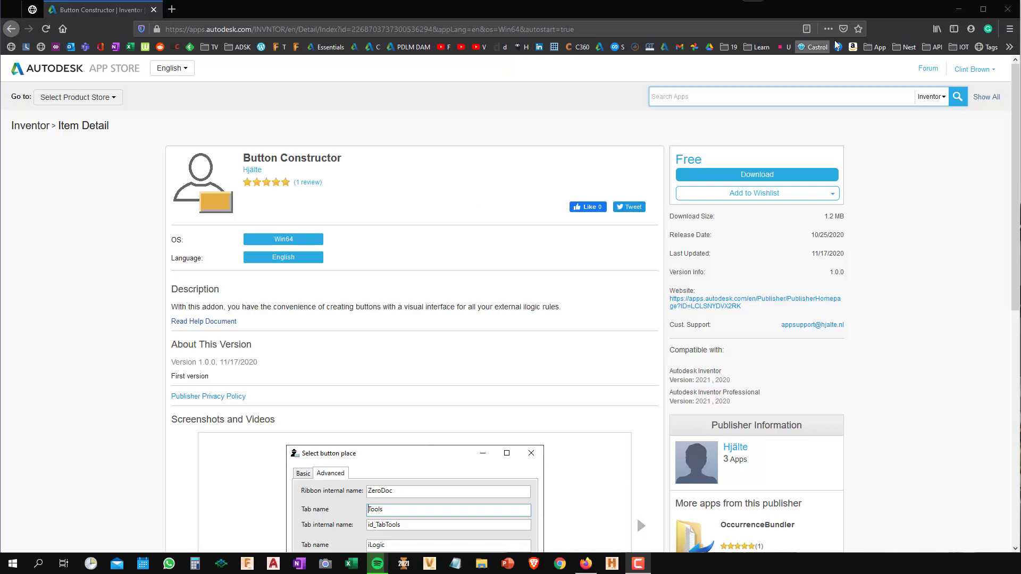
Download the Button Constructor installer and save it to the desktop as ButtonConstructor.msi
{"action": "left_click", "coordinate": [968, 73]}
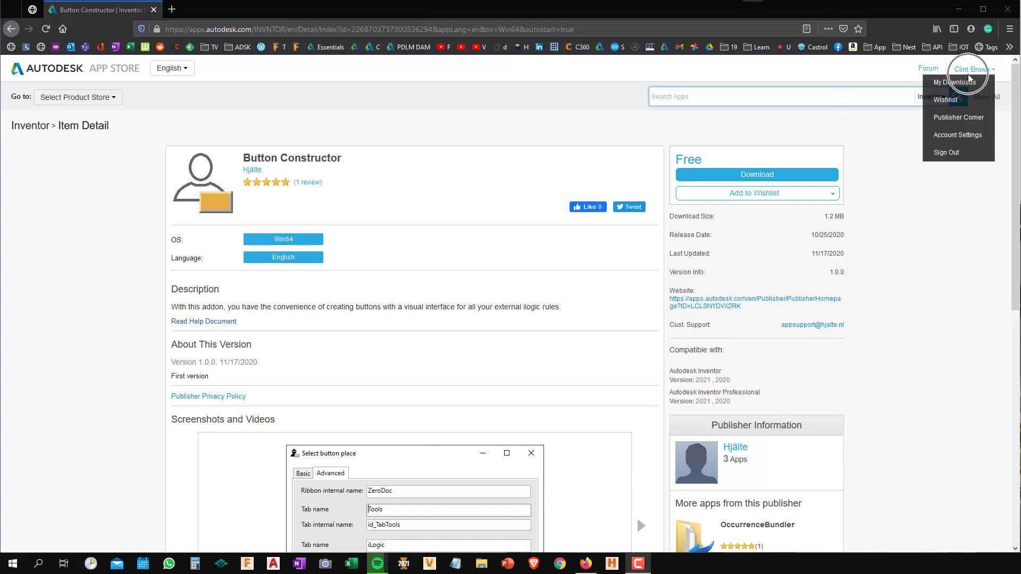
{"action": "left_click", "coordinate": [750, 174]}
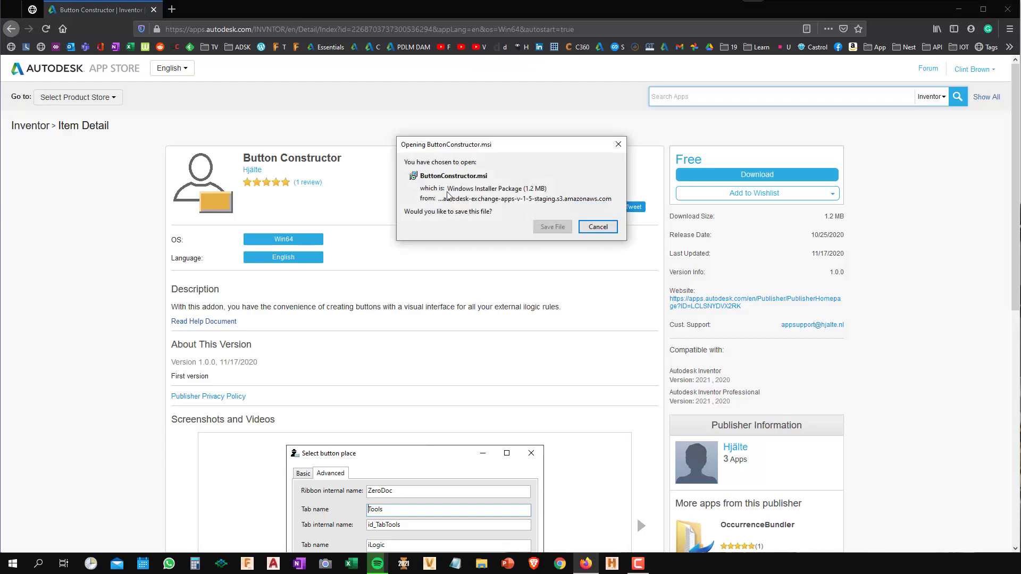
{"action": "left_click", "coordinate": [553, 227]}
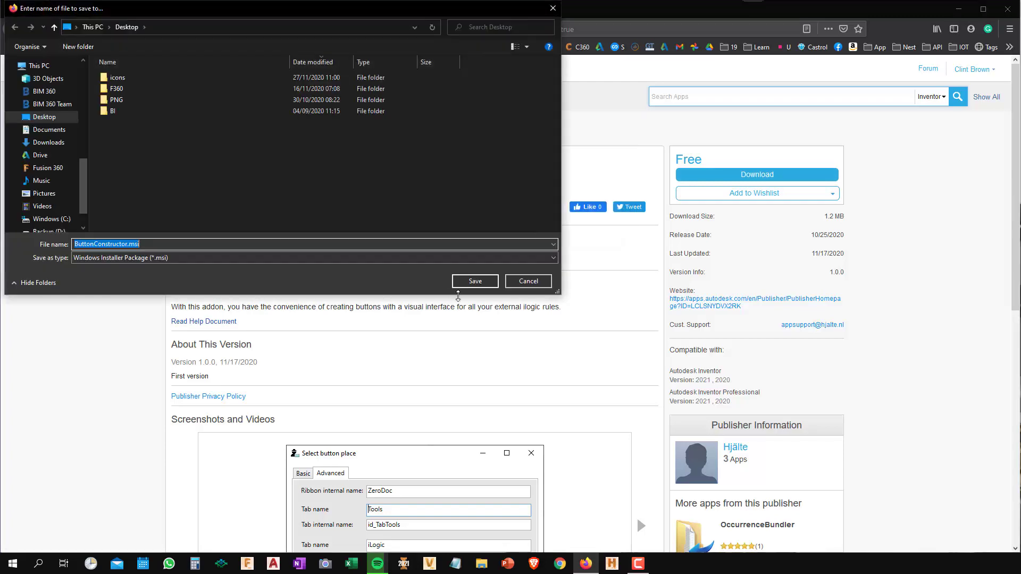
{"action": "left_click", "coordinate": [472, 286]}
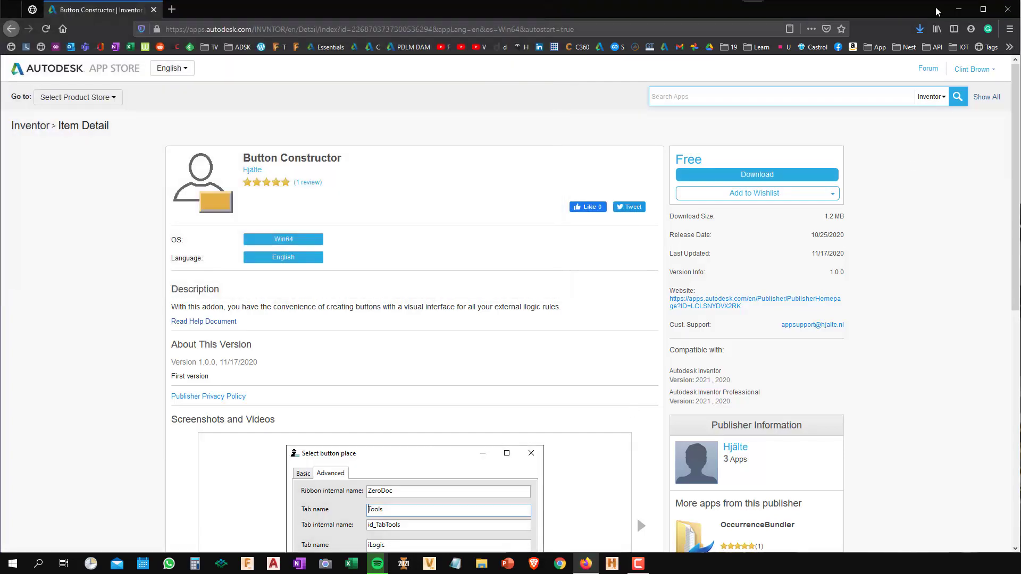
Run the downloaded ButtonConstructor.msi despite the Windows protection warning and install Button Constructor 1.0.0
{"action": "left_click", "coordinate": [958, 9]}
{"action": "double_click", "coordinate": [69, 402]}
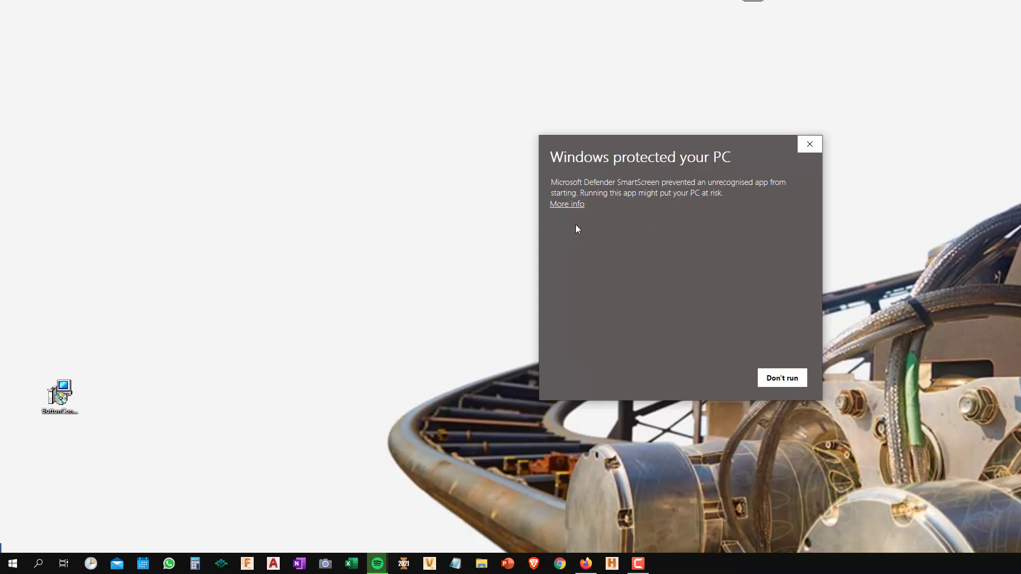
{"action": "left_click", "coordinate": [575, 204]}
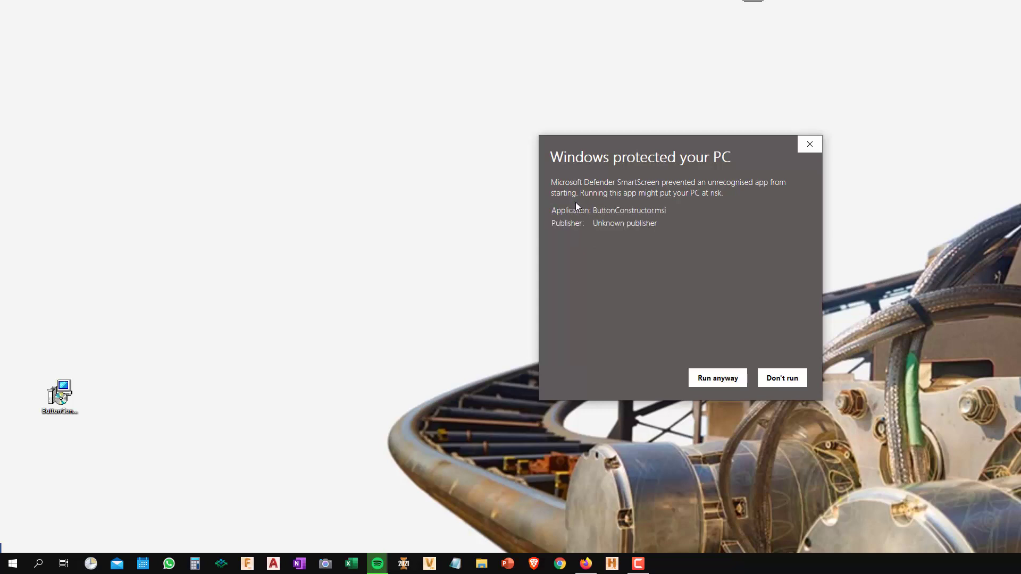
{"action": "left_click", "coordinate": [723, 383]}
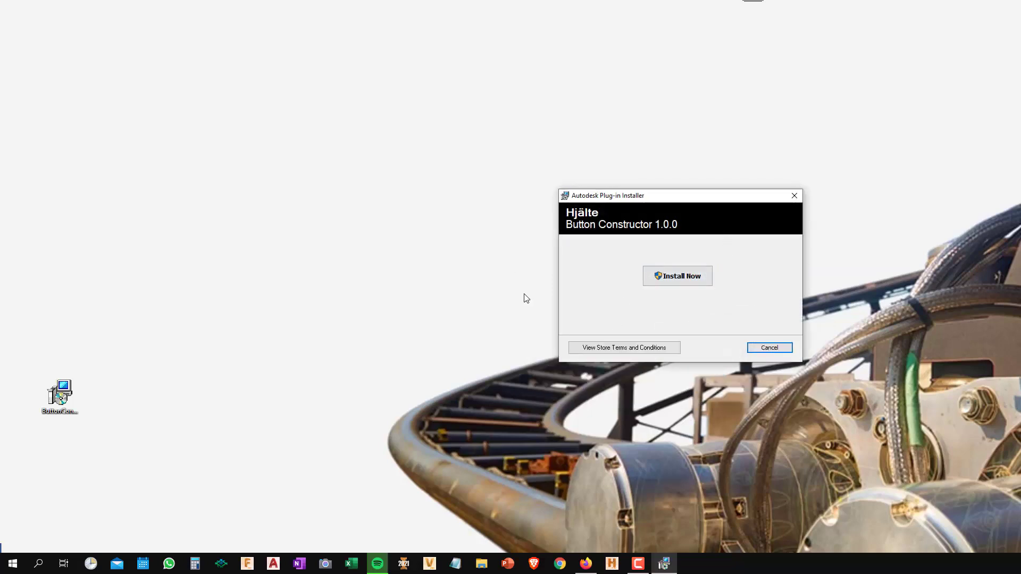
{"action": "left_click", "coordinate": [666, 281]}
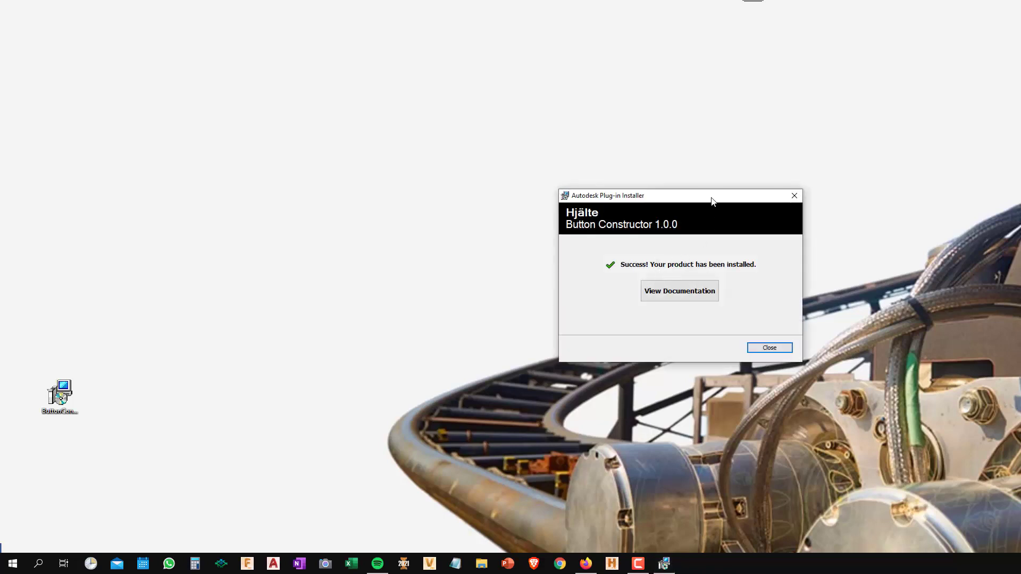
{"action": "left_click", "coordinate": [766, 348]}
Switch to Autodesk Inventor 2021 and open the recent Combustion Casing part
{"action": "left_click", "coordinate": [403, 564]}
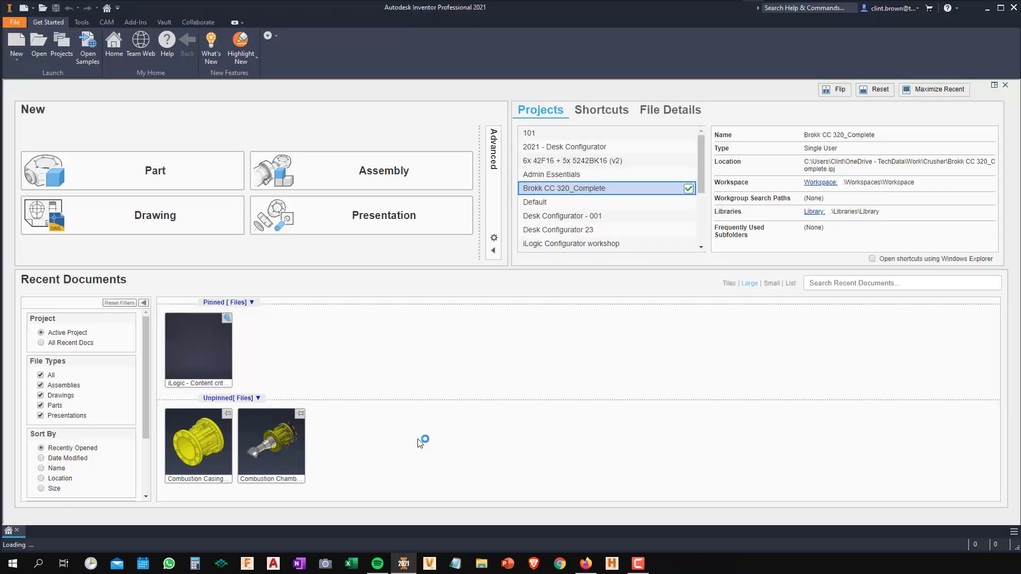
{"action": "mouse_move", "coordinate": [185, 435]}
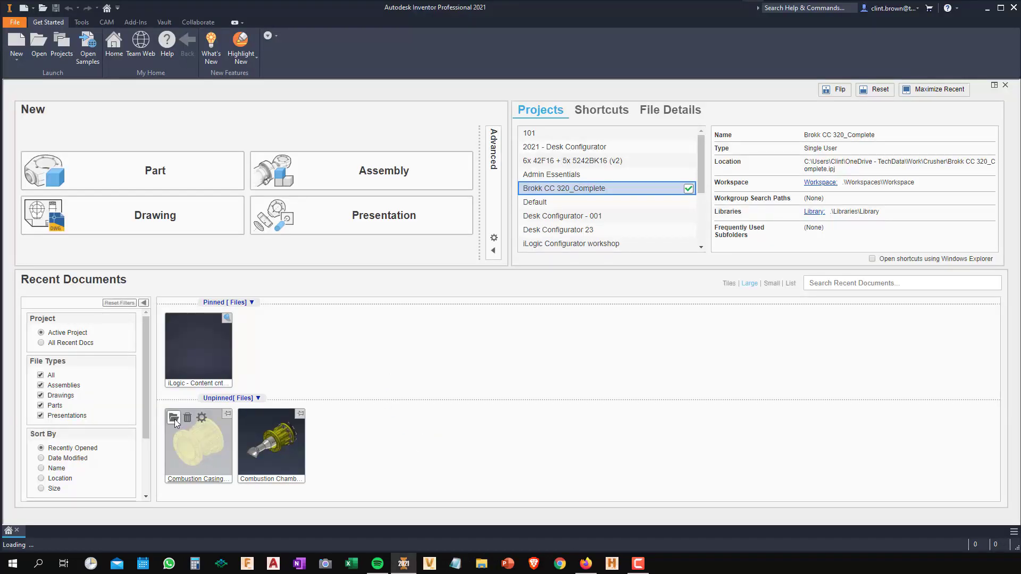
{"action": "left_click", "coordinate": [174, 418]}
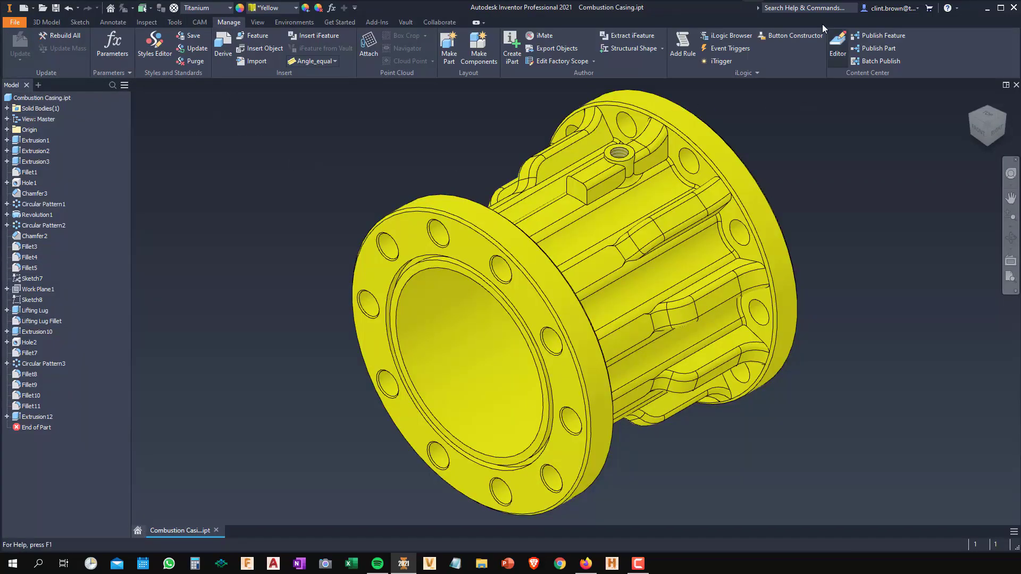
Add a new button in Button Constructor for the external rule file Tools - Theme Switcher.iLogicVb
{"action": "left_click", "coordinate": [795, 37]}
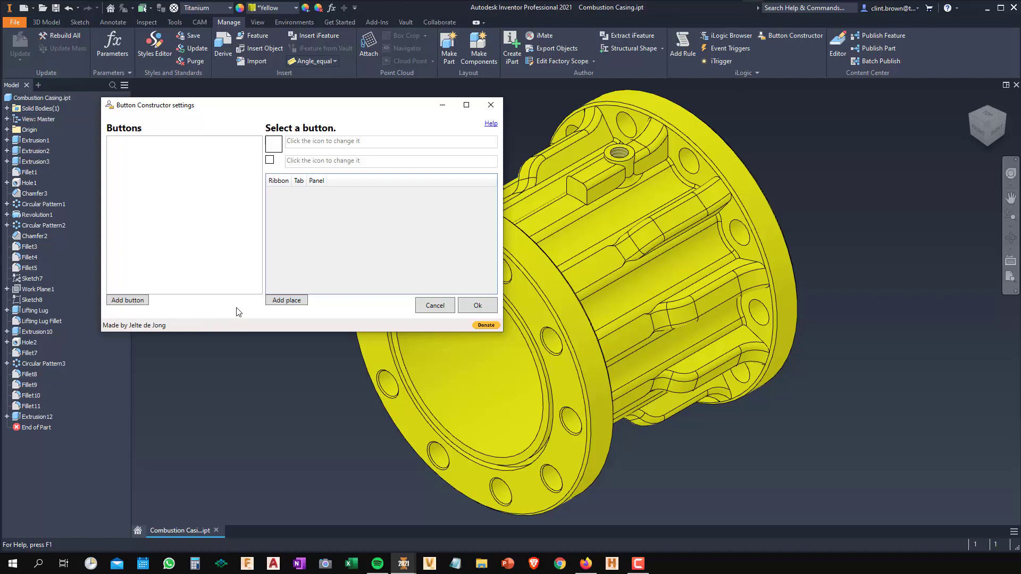
{"action": "left_click", "coordinate": [135, 327]}
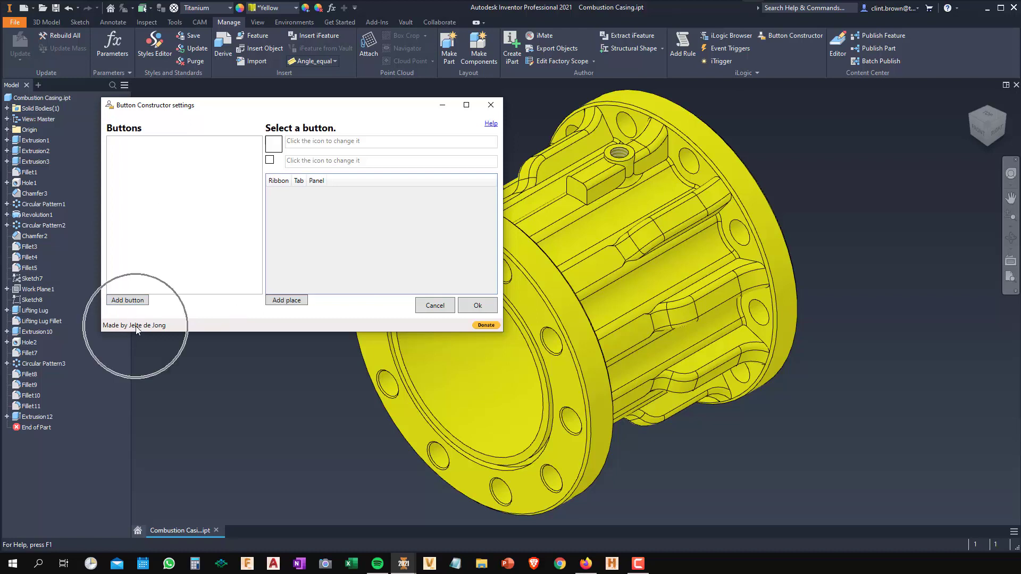
{"action": "left_click", "coordinate": [486, 326]}
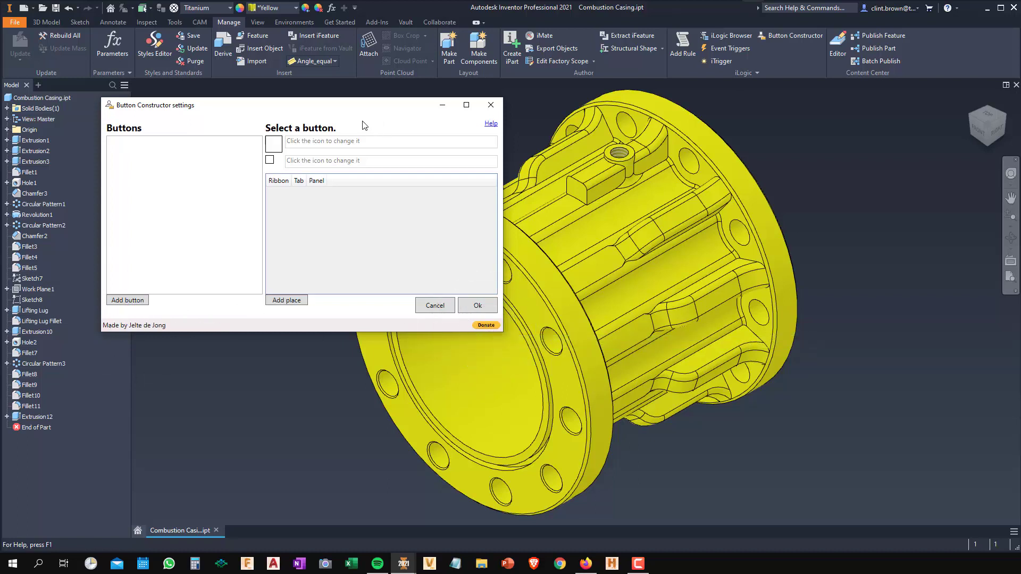
{"action": "left_click_drag", "start_coordinate": [355, 111], "coordinate": [394, 97]}
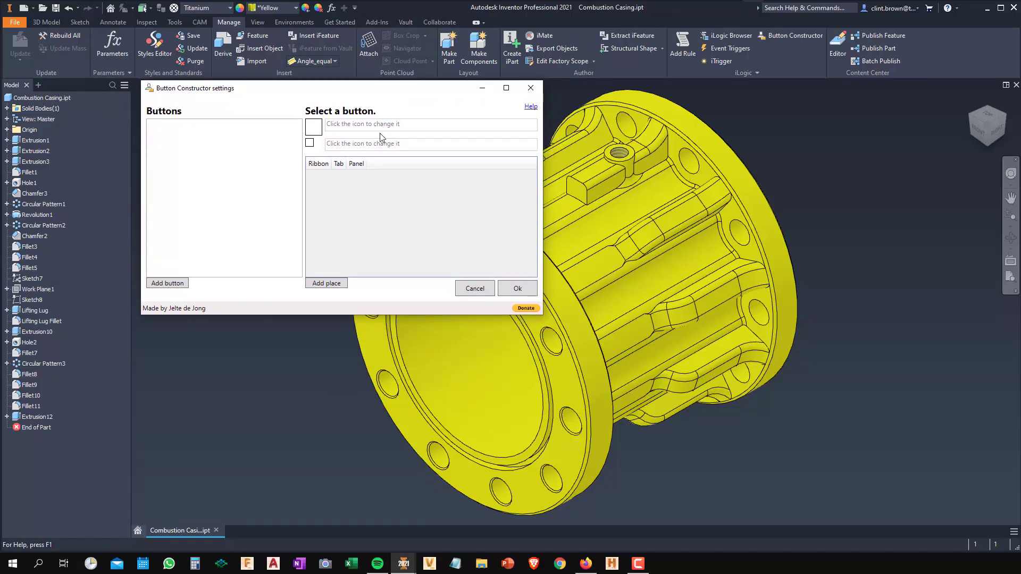
{"action": "left_click", "coordinate": [167, 284]}
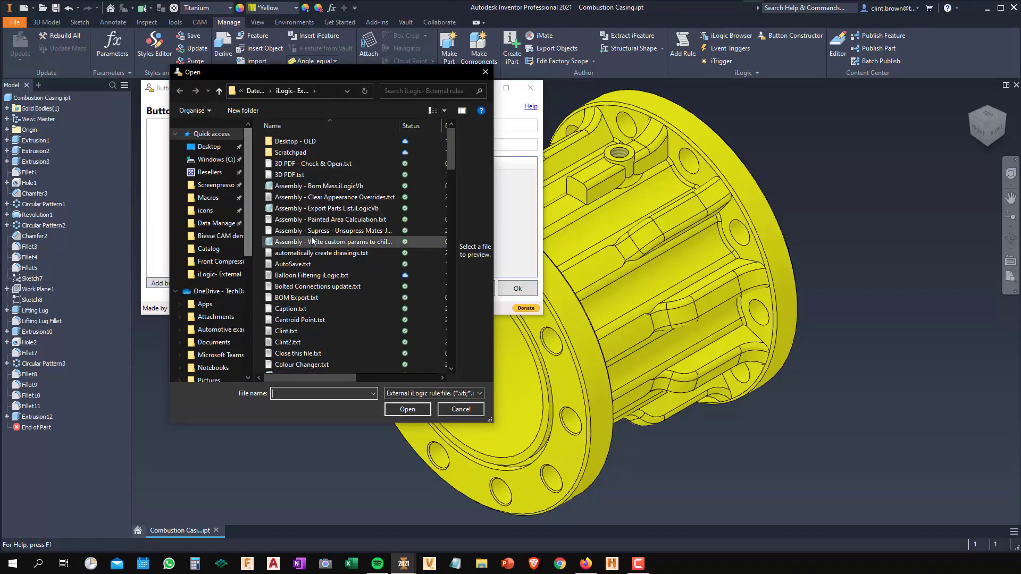
{"action": "scroll", "coordinate": [334, 270], "scroll_direction": "down", "scroll_amount": 20}
{"action": "scroll", "coordinate": [329, 269], "scroll_direction": "down", "scroll_amount": 10}
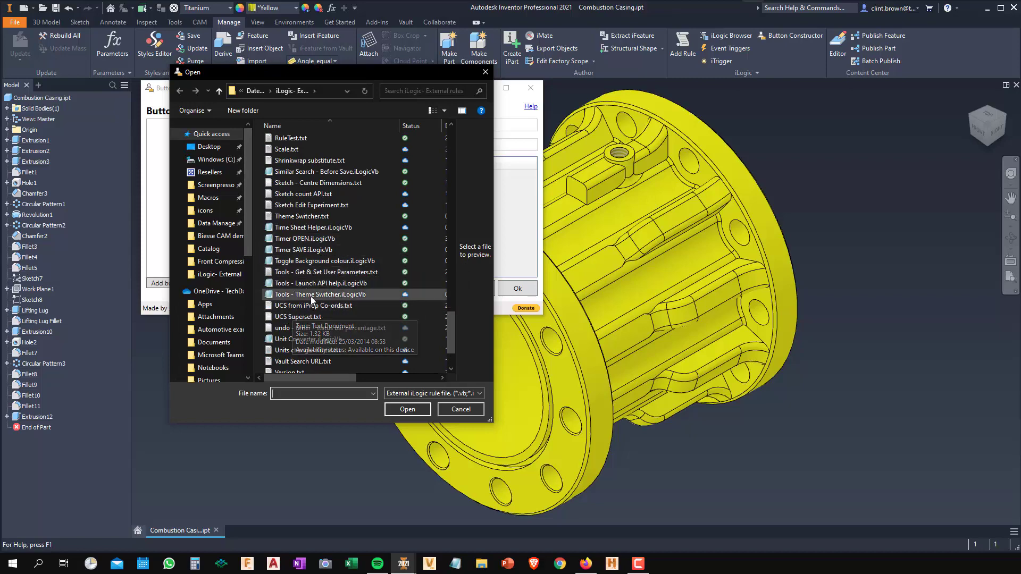
{"action": "left_click", "coordinate": [310, 295]}
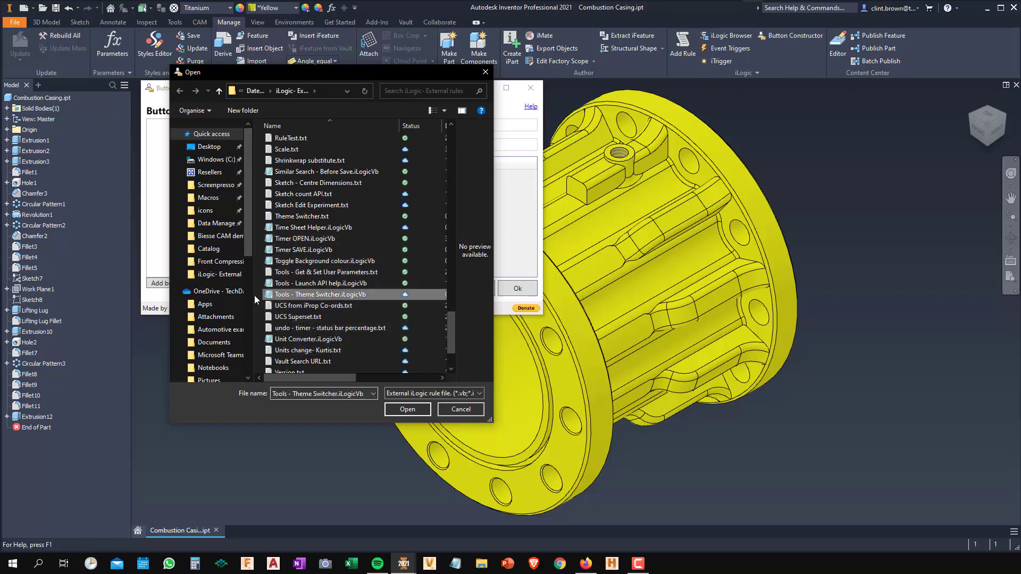
{"action": "left_click", "coordinate": [408, 409]}
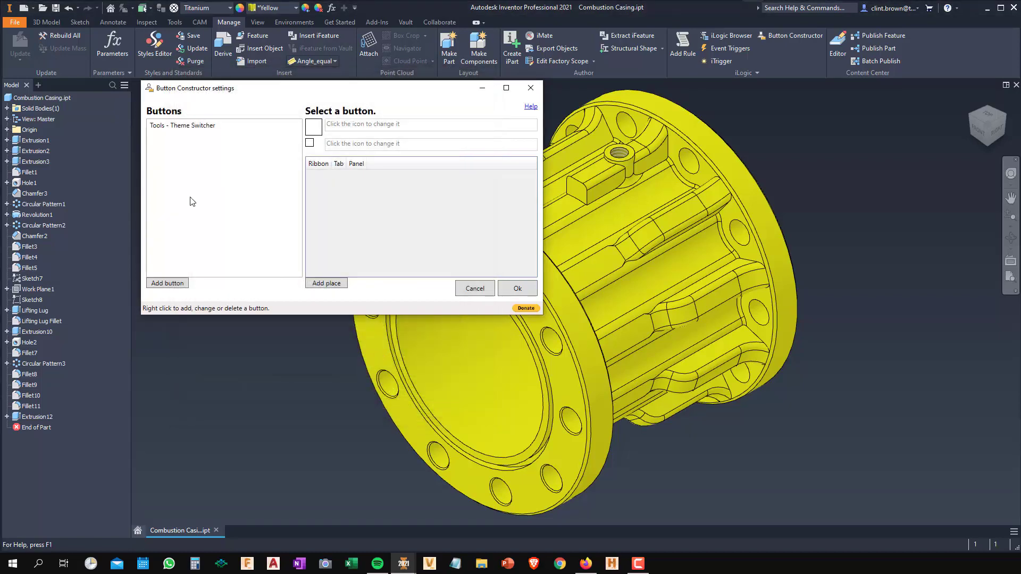
Assign the Tools - Theme Switcher button to the Part ribbon, Tools tab, Options panel, and accept the settings
{"action": "left_click", "coordinate": [176, 128]}
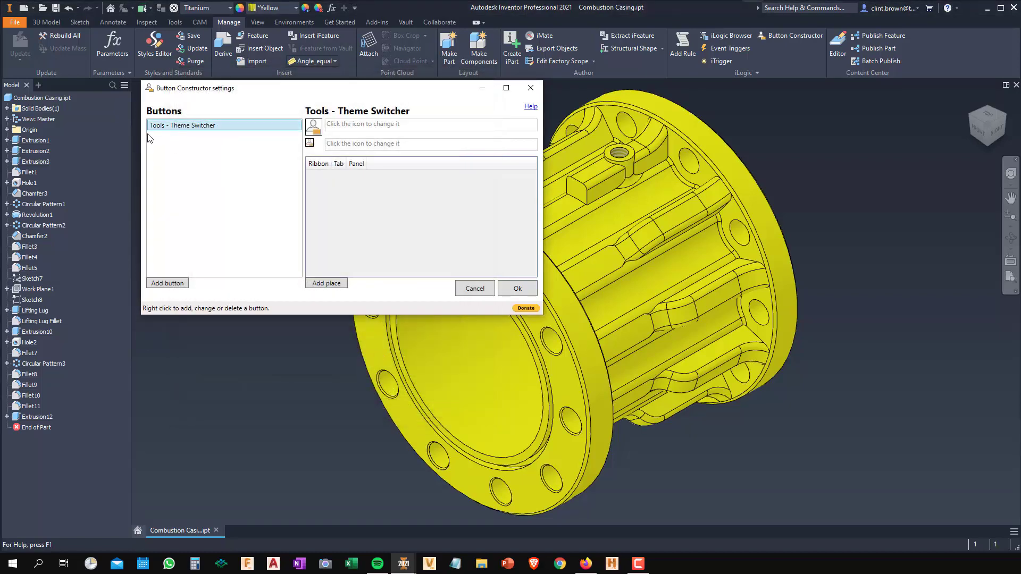
{"action": "left_click", "coordinate": [331, 285]}
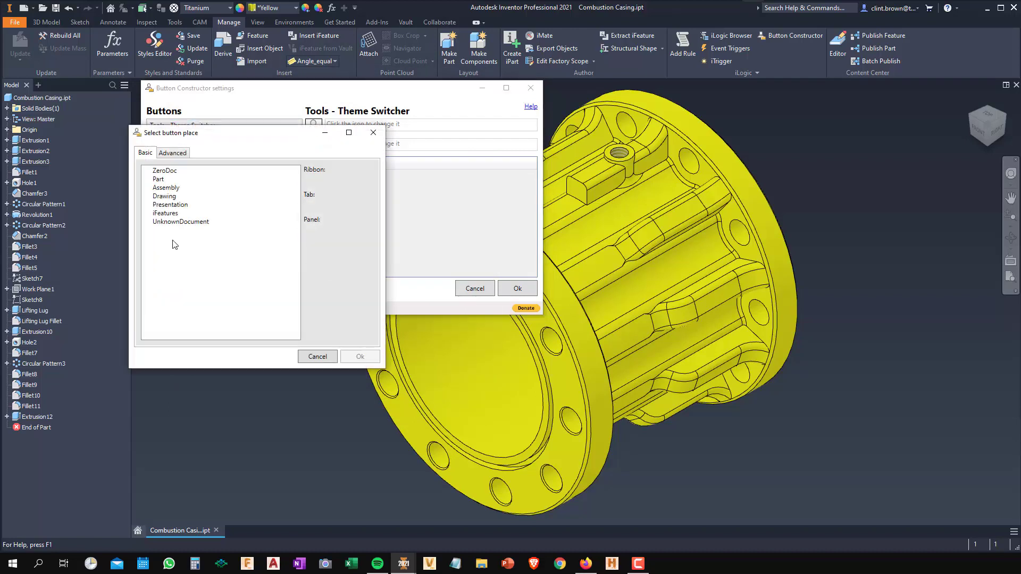
{"action": "double_click", "coordinate": [158, 181]}
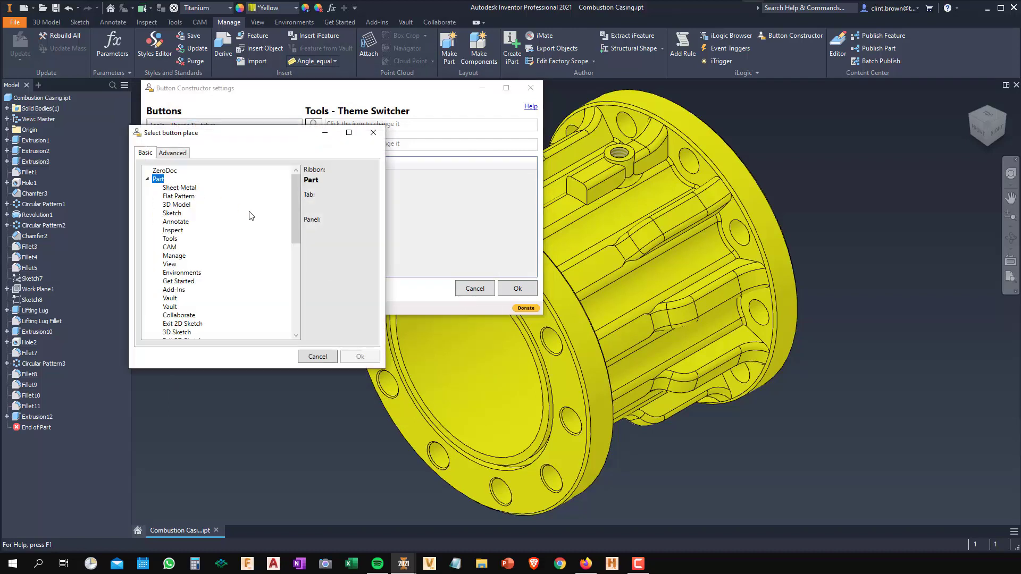
{"action": "double_click", "coordinate": [172, 240]}
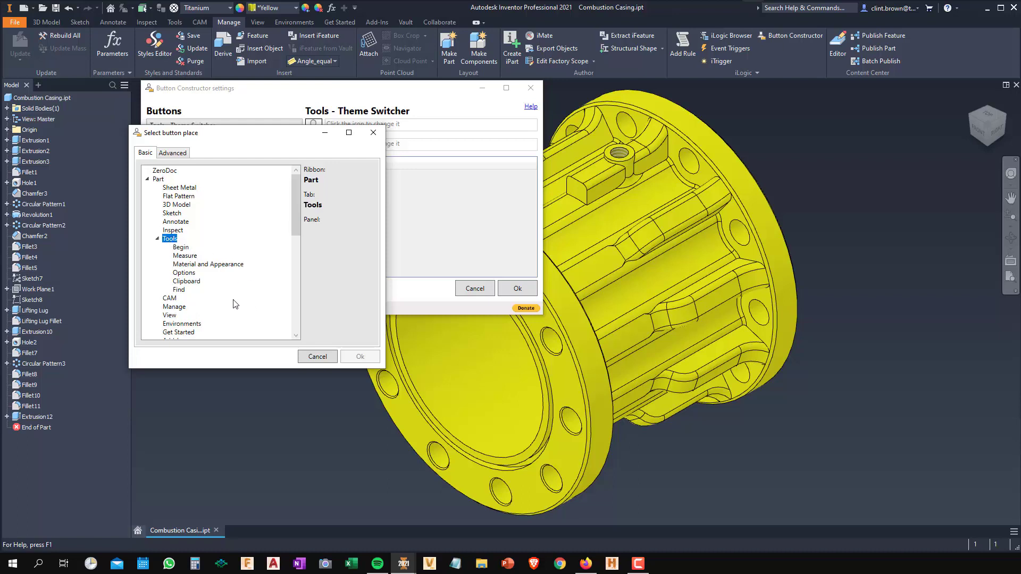
{"action": "left_click", "coordinate": [186, 273]}
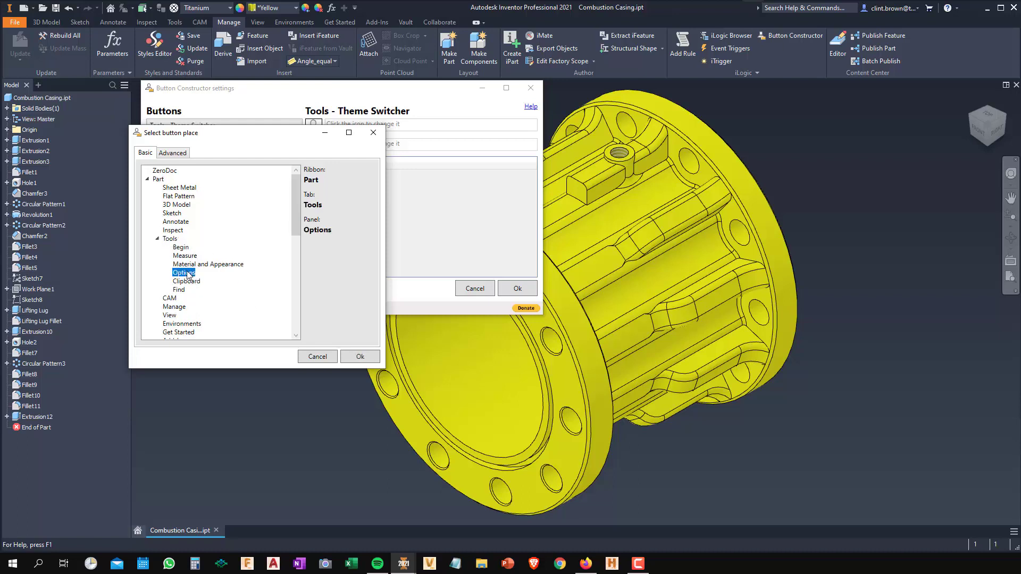
{"action": "left_click", "coordinate": [353, 357]}
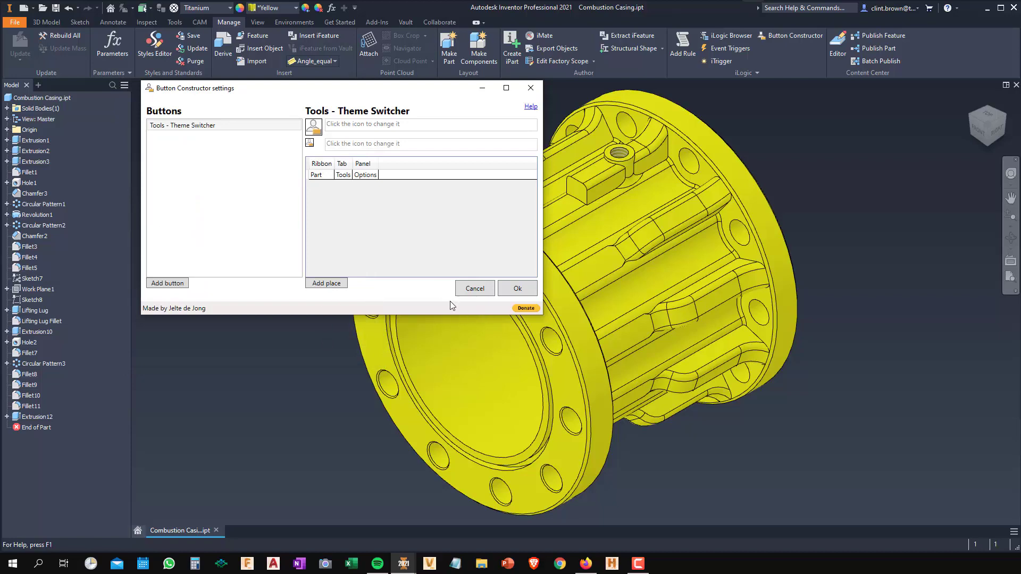
{"action": "left_click", "coordinate": [518, 288]}
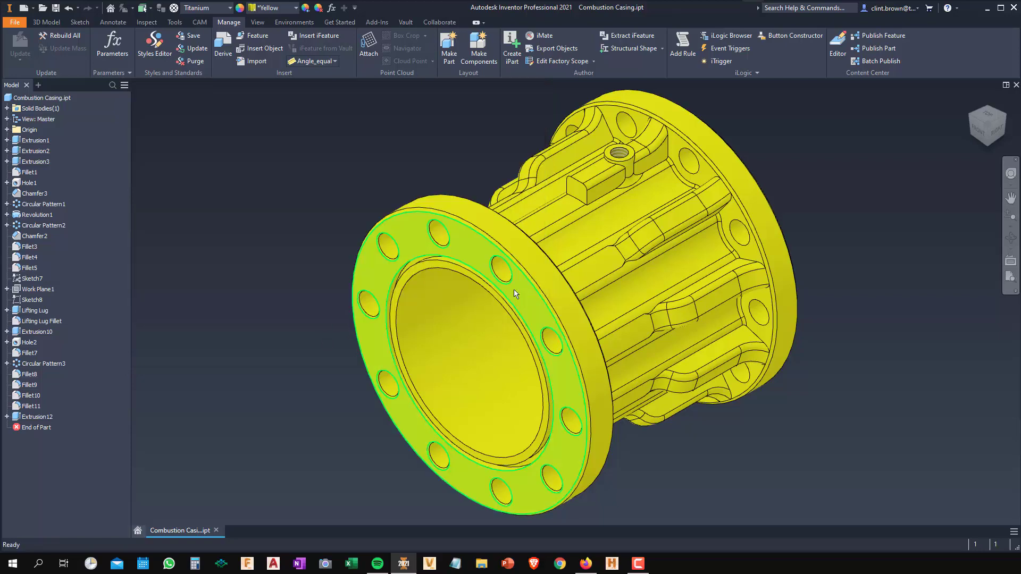
Set the button size of the new Tools - Theme Switcher command to Large
{"action": "left_click", "coordinate": [174, 24]}
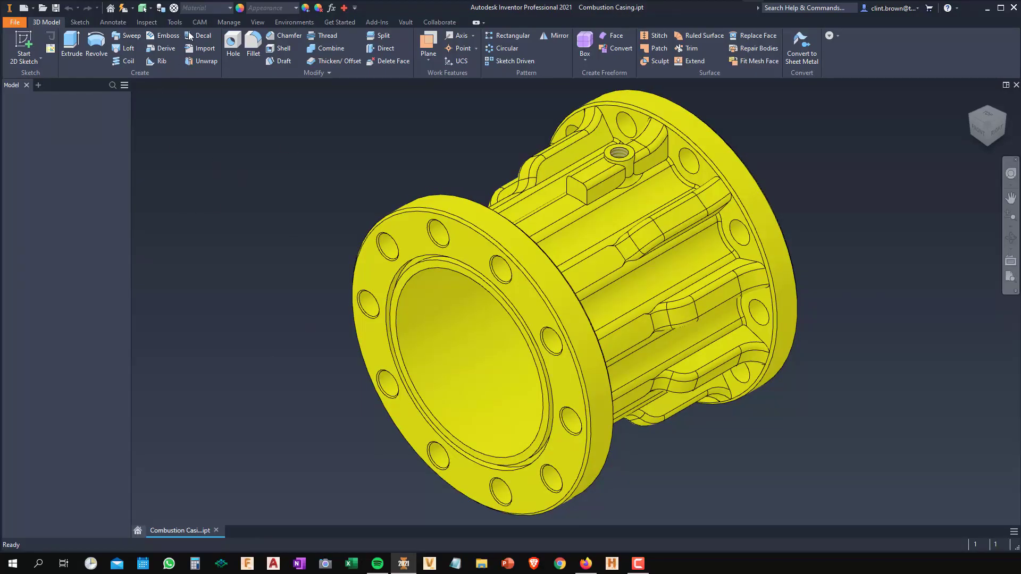
{"action": "left_click", "coordinate": [176, 22]}
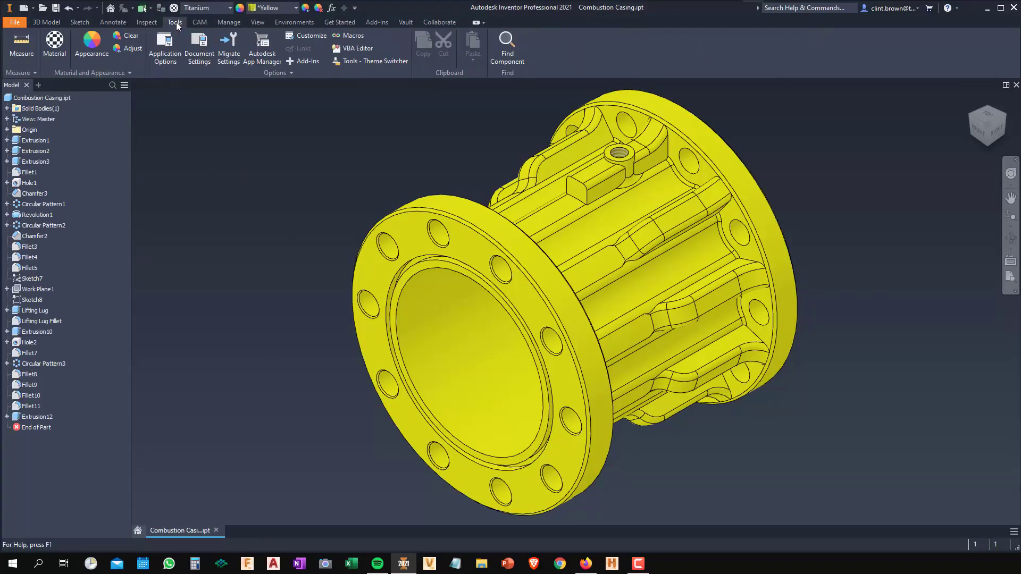
{"action": "right_click", "coordinate": [376, 61]}
{"action": "mouse_move", "coordinate": [429, 106]}
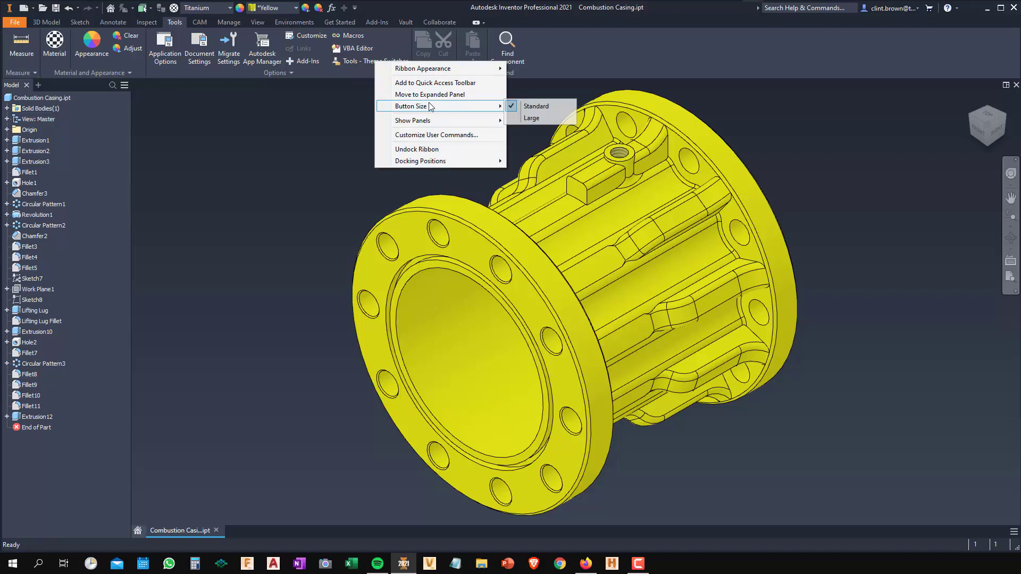
{"action": "left_click", "coordinate": [531, 117]}
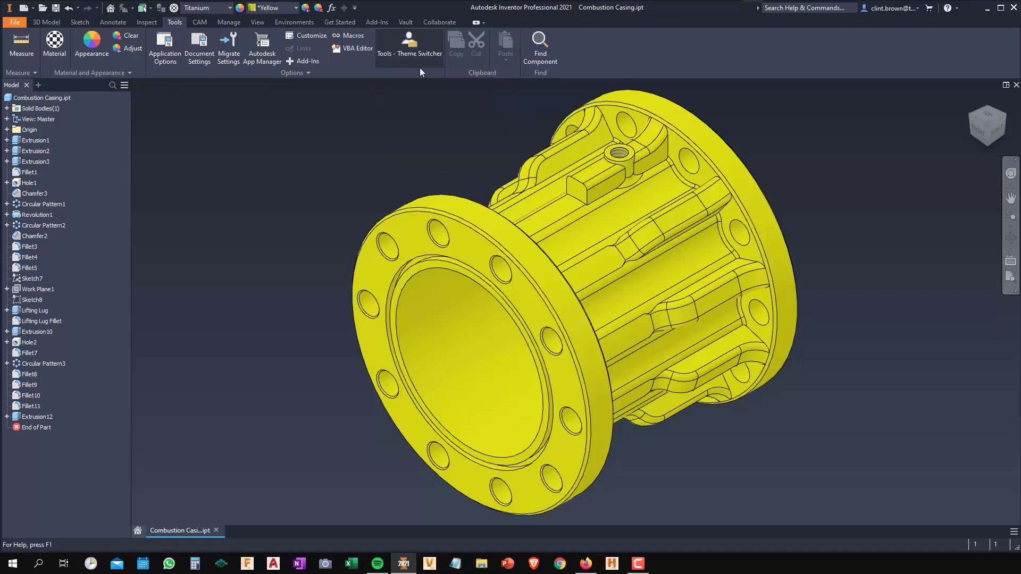
{"action": "right_click", "coordinate": [408, 53]}
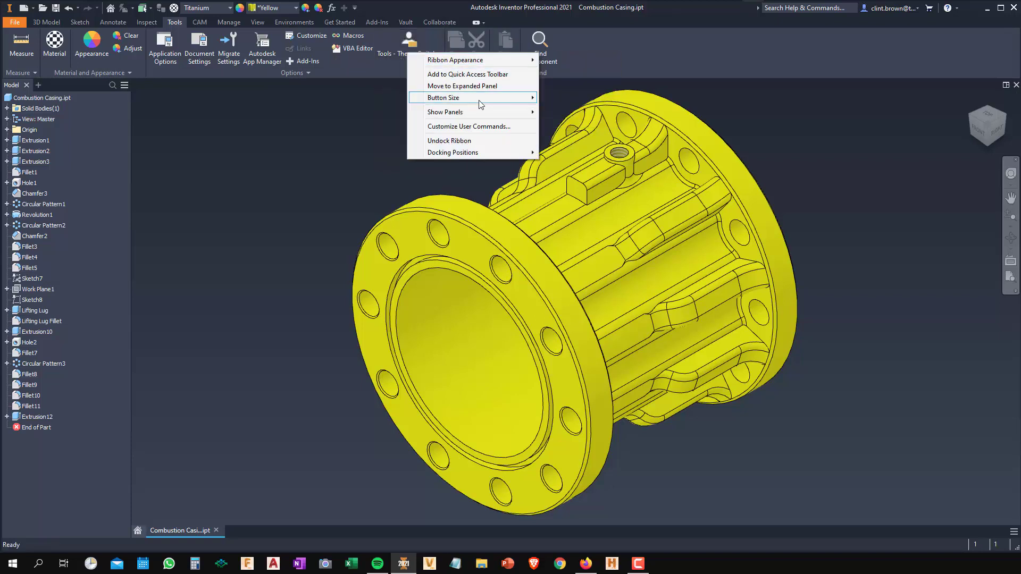
{"action": "mouse_move", "coordinate": [481, 103]}
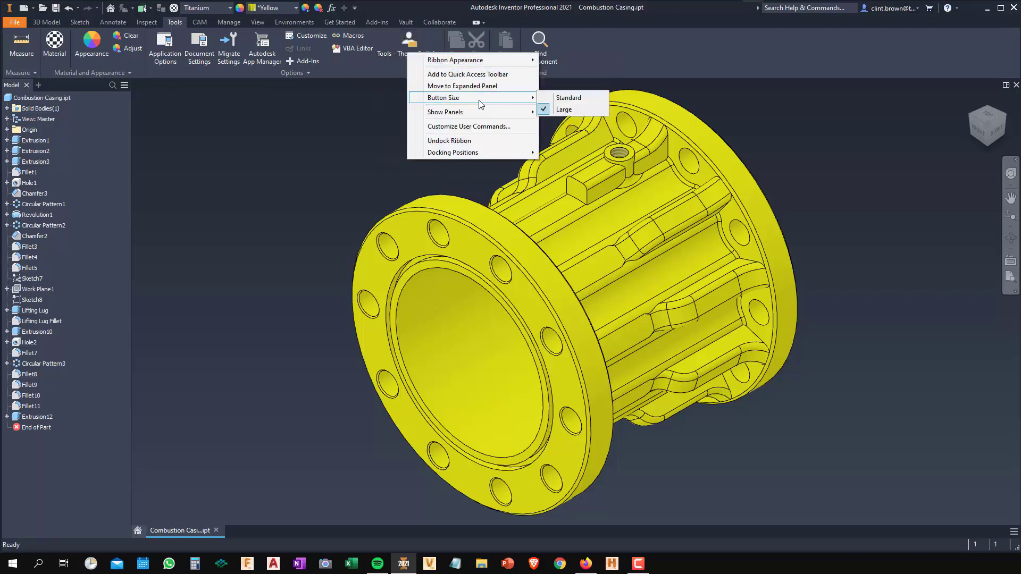
{"action": "left_click", "coordinate": [355, 118]}
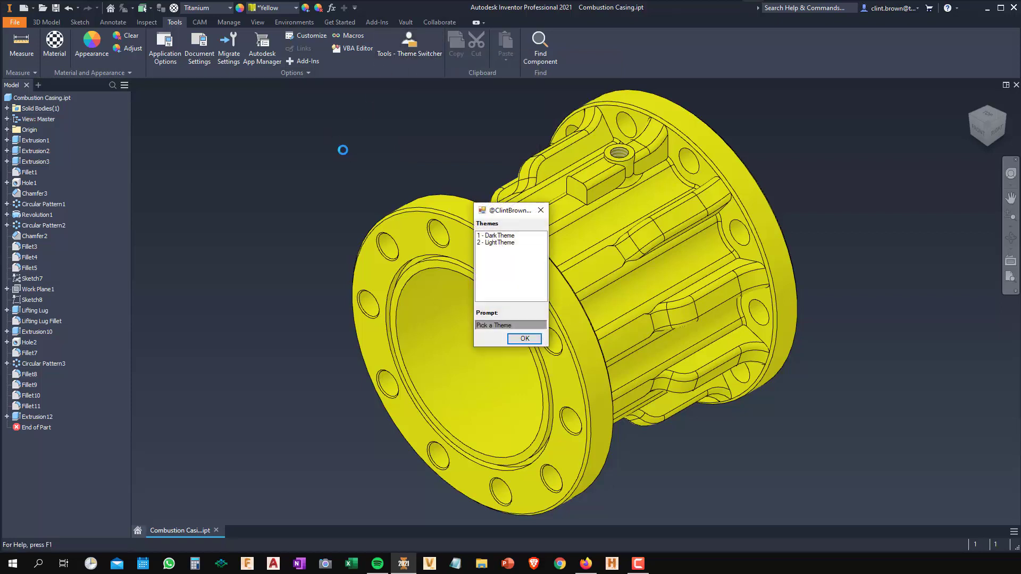
Apply 2 - Light Theme with the Tools - Theme Switcher rule
{"action": "left_click", "coordinate": [503, 243]}
{"action": "left_click", "coordinate": [523, 339]}
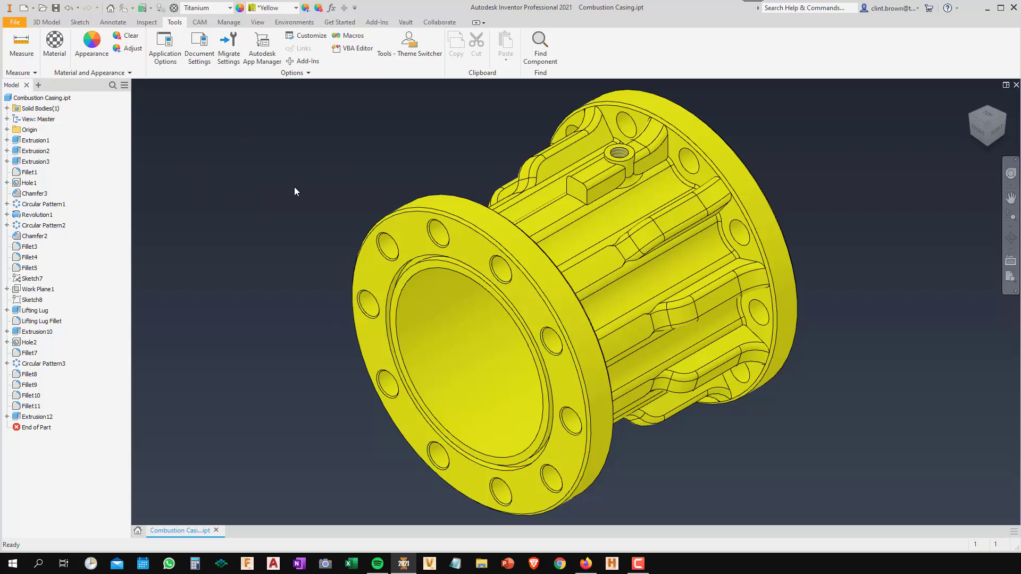
Repeat the Tools - Theme Switcher command and apply 1 - Dark Theme
{"action": "right_click", "coordinate": [305, 159]}
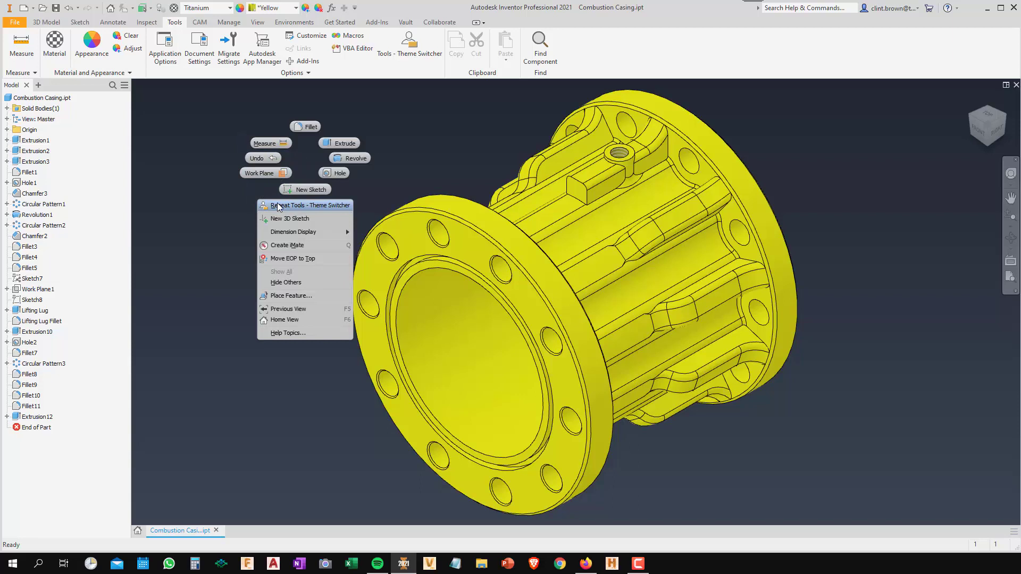
{"action": "mouse_move", "coordinate": [334, 236]}
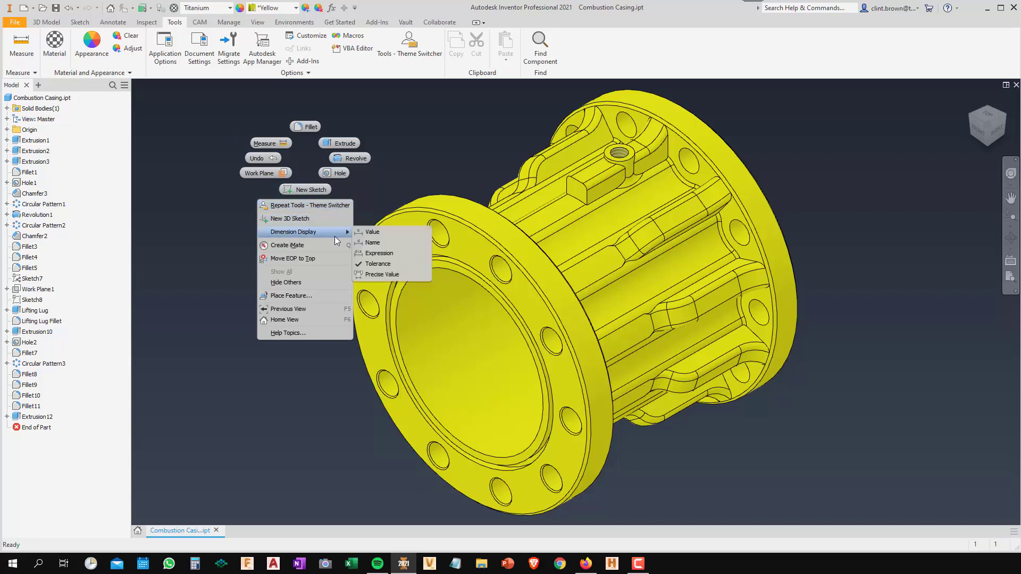
{"action": "left_click", "coordinate": [292, 207]}
{"action": "left_click", "coordinate": [500, 236]}
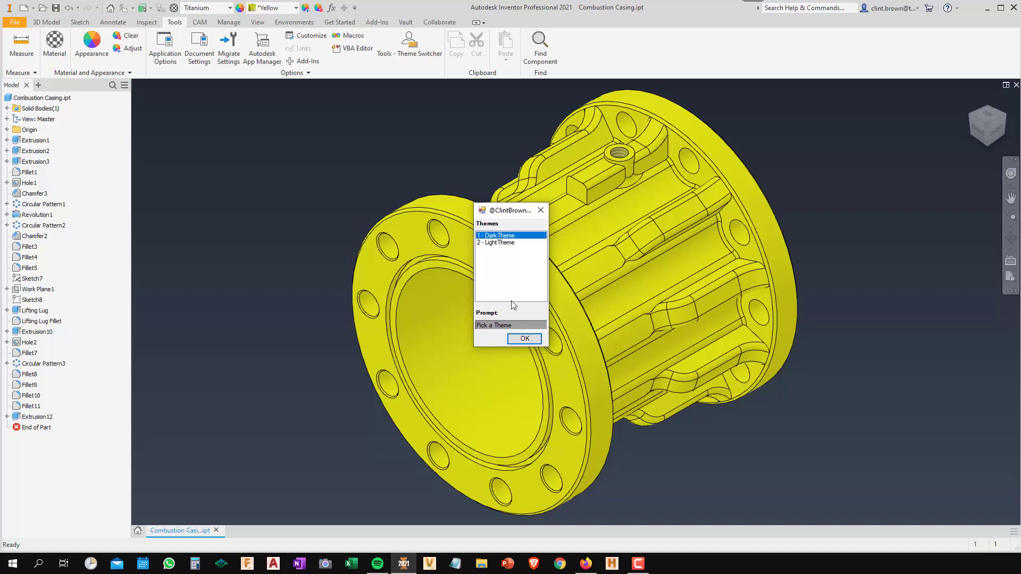
{"action": "left_click", "coordinate": [523, 339]}
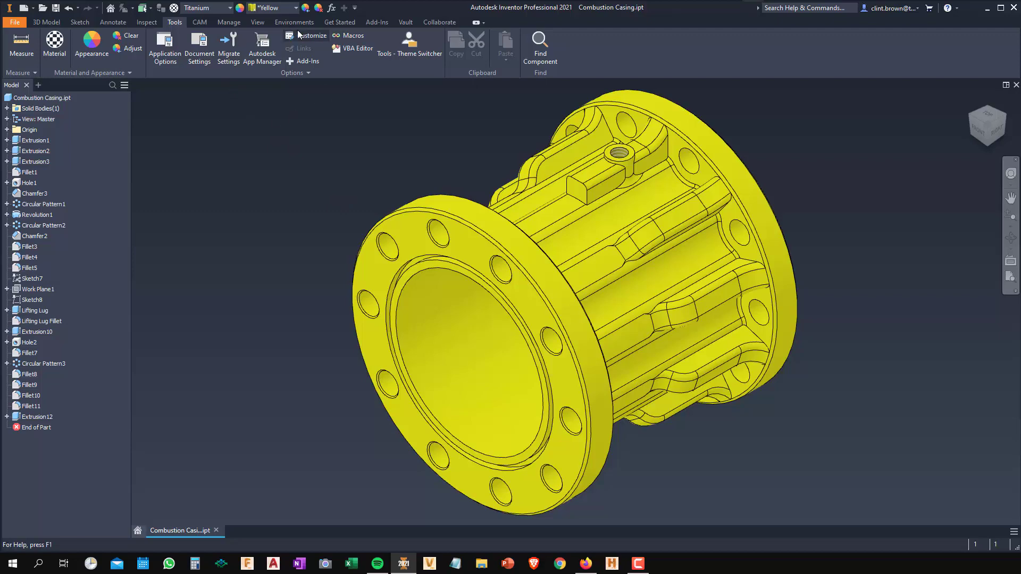
Add a new button in Button Constructor for the external rule file Clint.txt and select it for configuration
{"action": "left_click", "coordinate": [231, 24]}
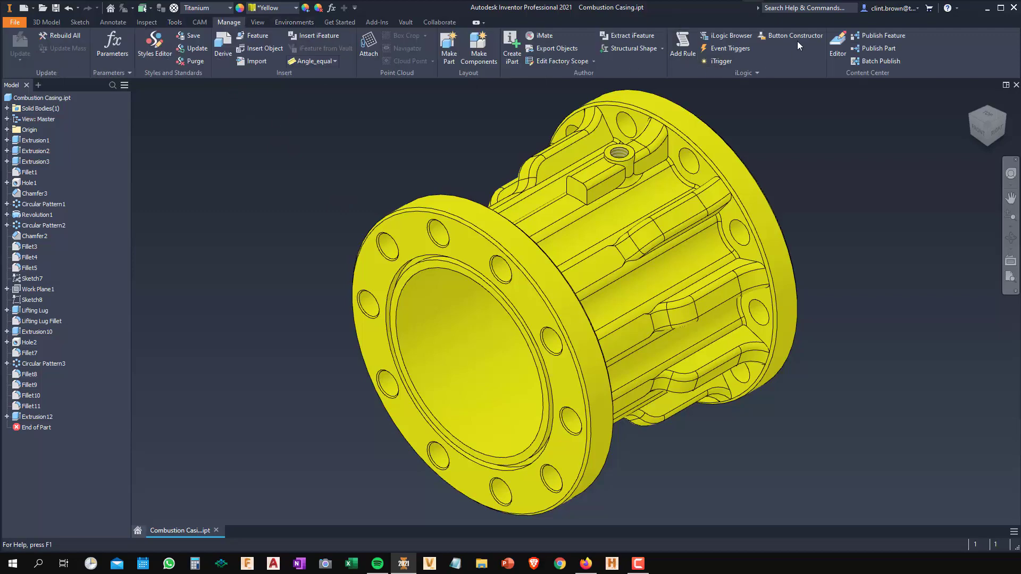
{"action": "left_click", "coordinate": [783, 36]}
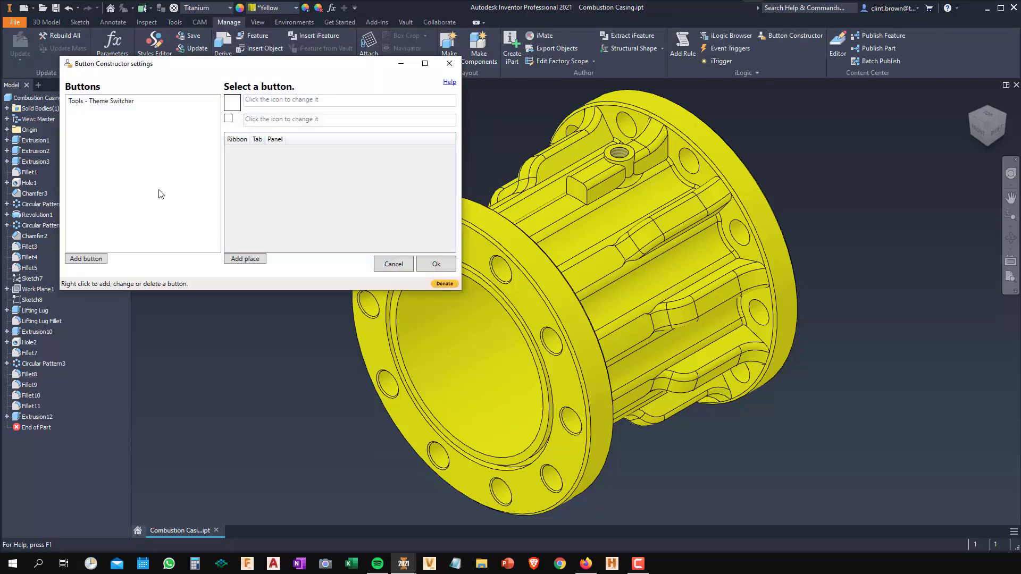
{"action": "left_click", "coordinate": [85, 259]}
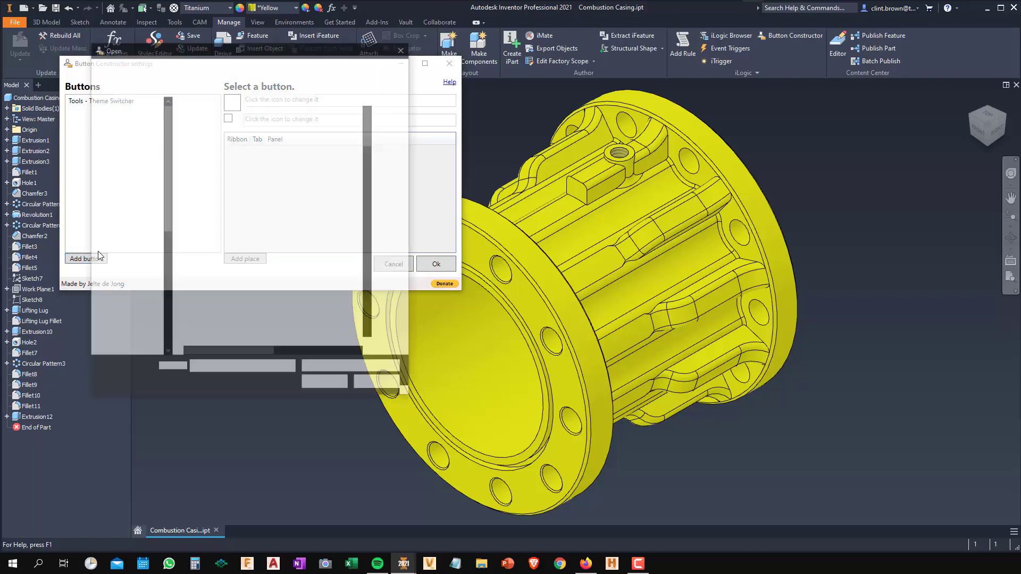
{"action": "scroll", "coordinate": [244, 274], "scroll_direction": "down", "scroll_amount": 2}
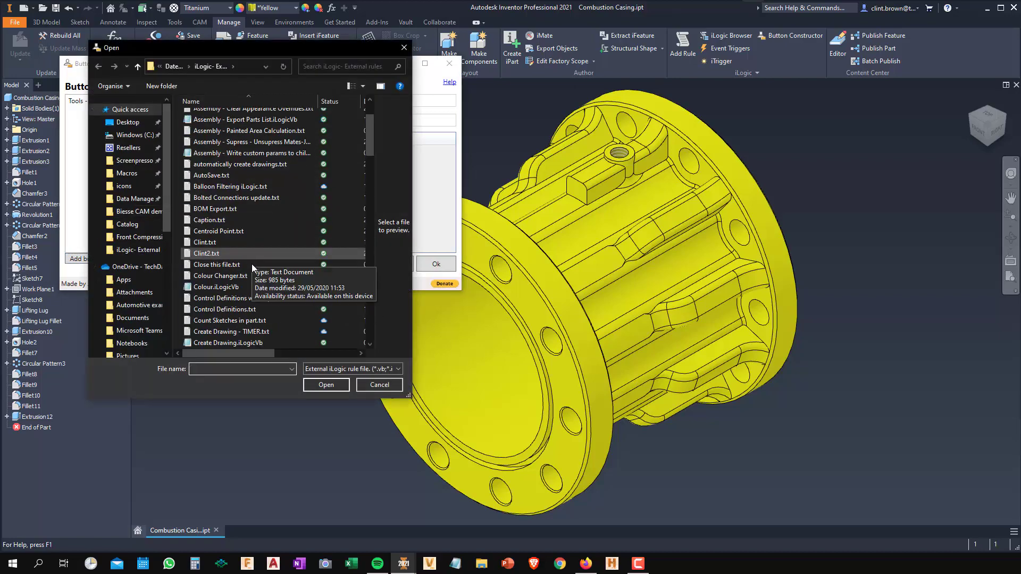
{"action": "left_click", "coordinate": [215, 243]}
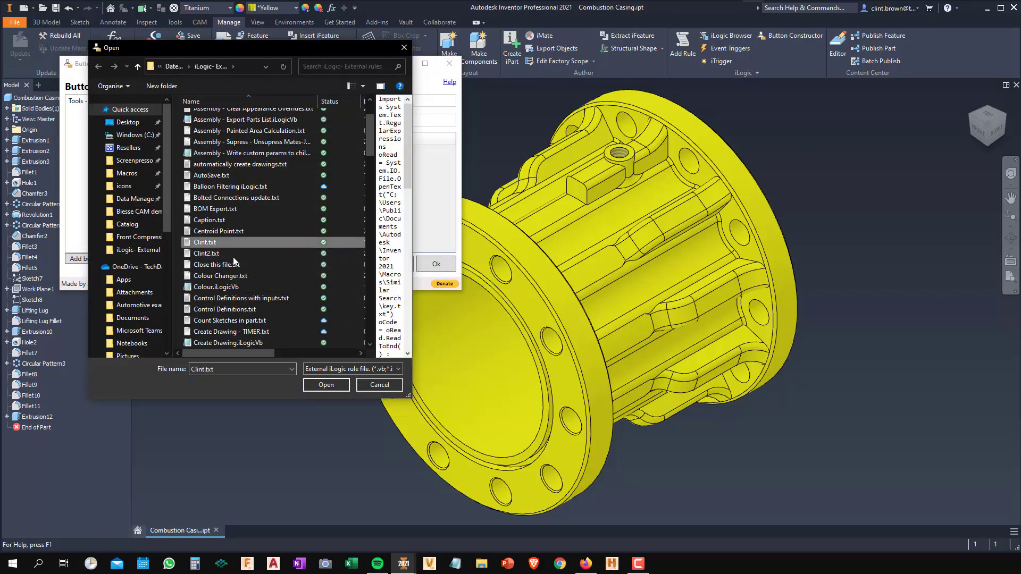
{"action": "left_click", "coordinate": [326, 385]}
{"action": "left_click", "coordinate": [86, 113]}
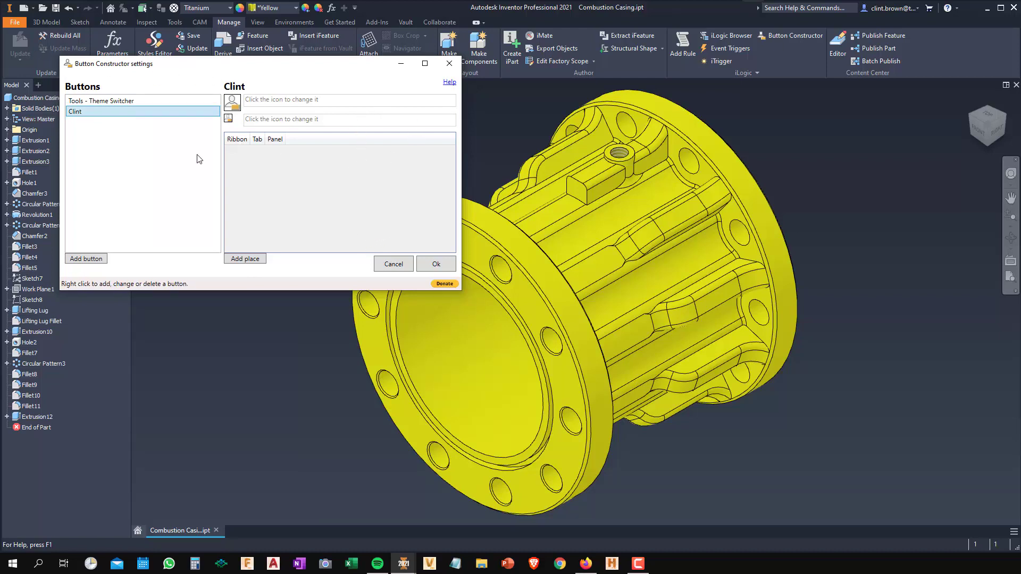
Assign the Clint button to the Part ribbon, Add-Ins tab, Screencast Add-In panel
{"action": "left_click", "coordinate": [249, 260]}
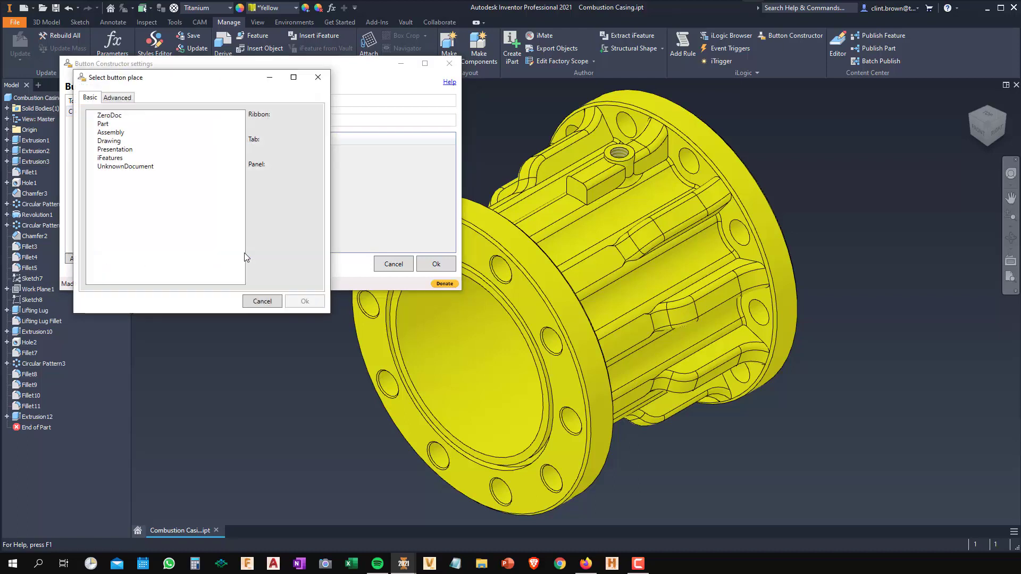
{"action": "double_click", "coordinate": [103, 123]}
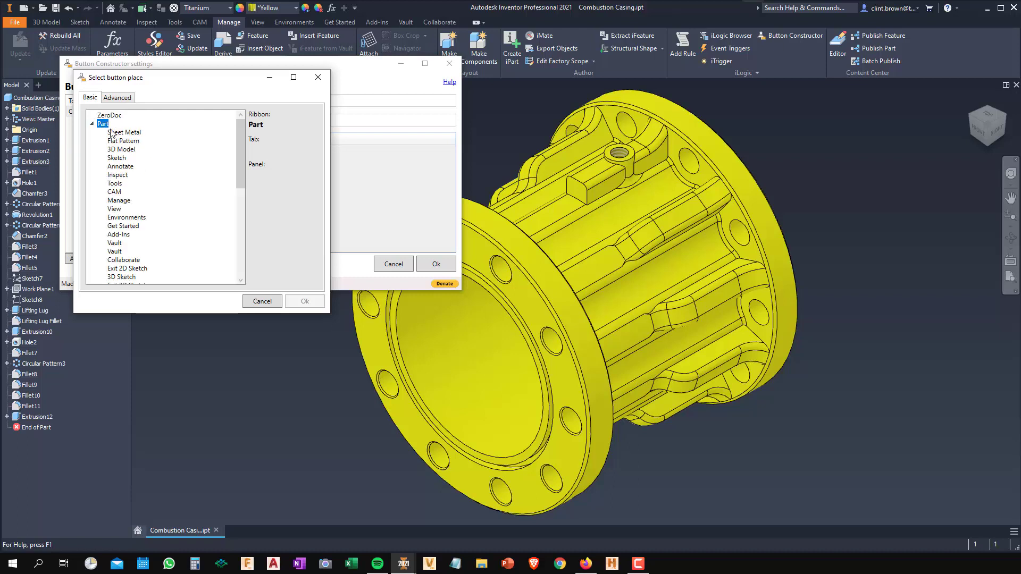
{"action": "left_click", "coordinate": [93, 124]}
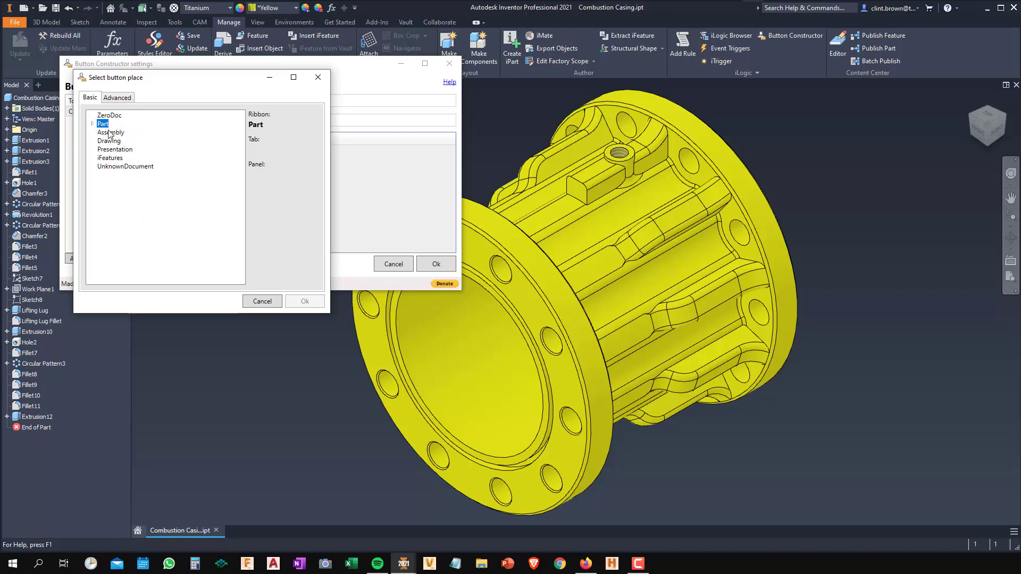
{"action": "left_click", "coordinate": [93, 125]}
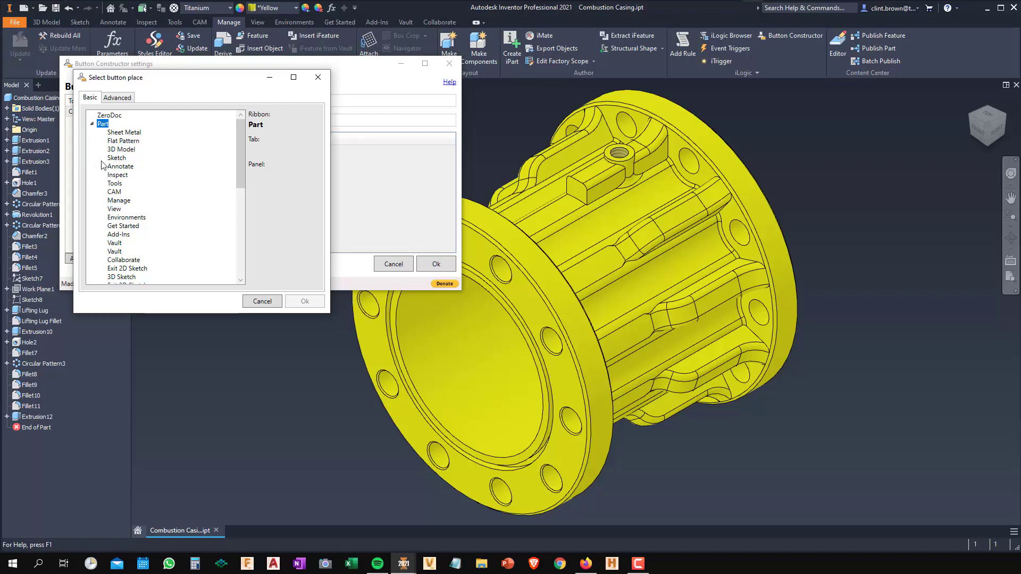
{"action": "scroll", "coordinate": [192, 186], "scroll_direction": "down", "scroll_amount": 2}
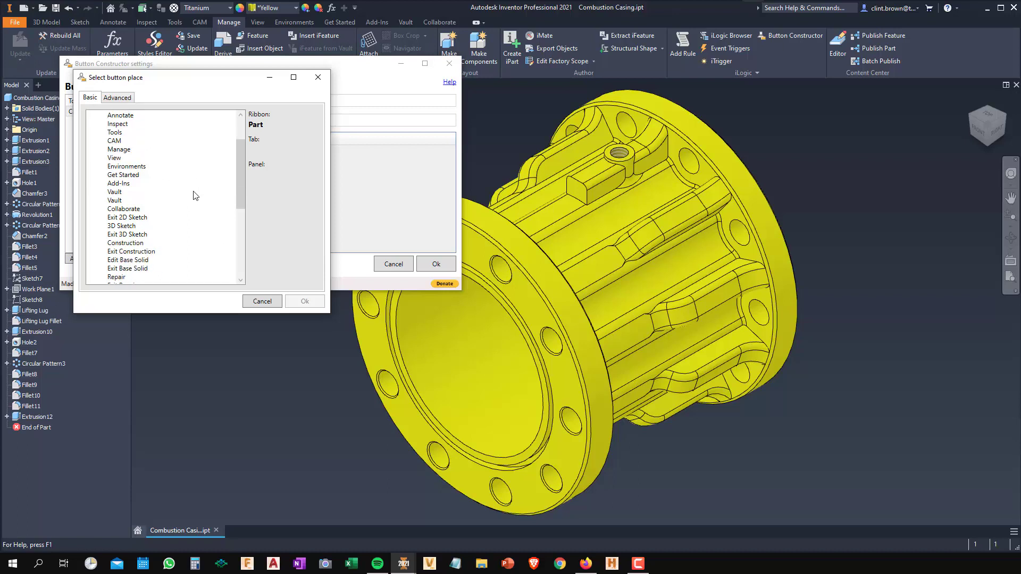
{"action": "scroll", "coordinate": [189, 194], "scroll_direction": "up", "scroll_amount": 2}
{"action": "scroll", "coordinate": [175, 209], "scroll_direction": "down", "scroll_amount": 1}
{"action": "scroll", "coordinate": [175, 208], "scroll_direction": "down", "scroll_amount": 6}
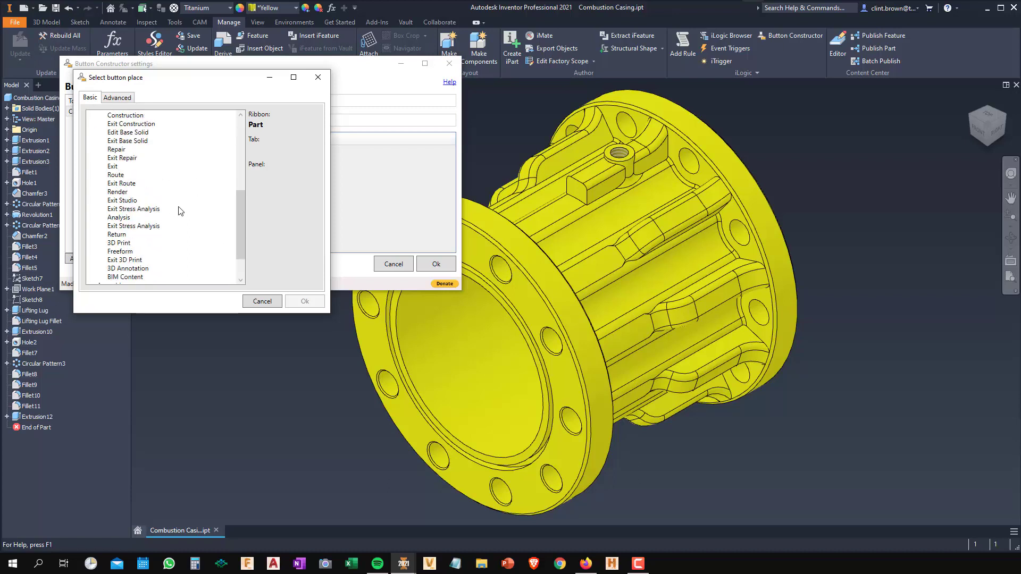
{"action": "scroll", "coordinate": [169, 192], "scroll_direction": "down", "scroll_amount": 2}
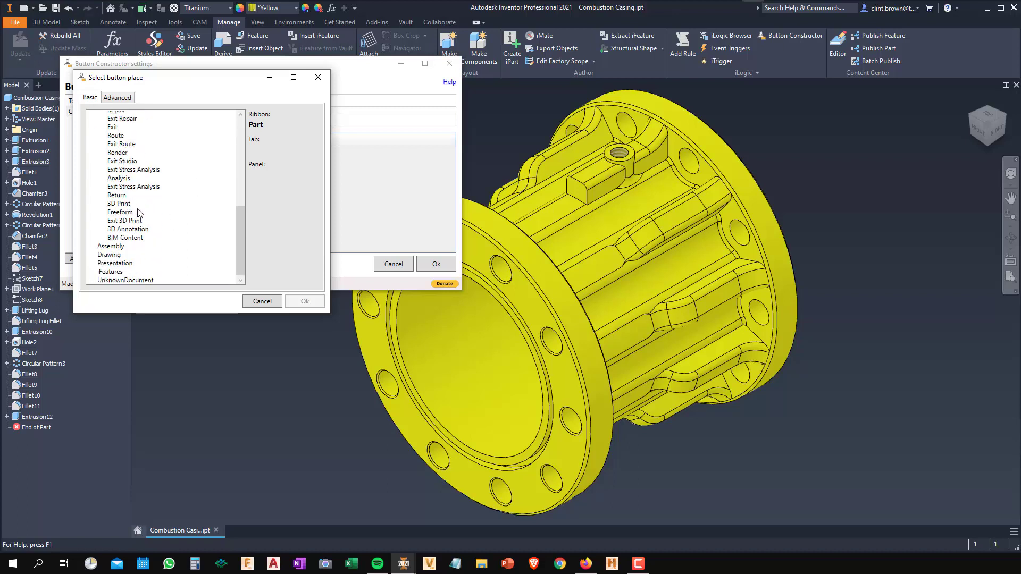
{"action": "scroll", "coordinate": [148, 186], "scroll_direction": "up", "scroll_amount": 2}
{"action": "scroll", "coordinate": [148, 186], "scroll_direction": "down", "scroll_amount": 1}
{"action": "scroll", "coordinate": [126, 210], "scroll_direction": "up", "scroll_amount": 5}
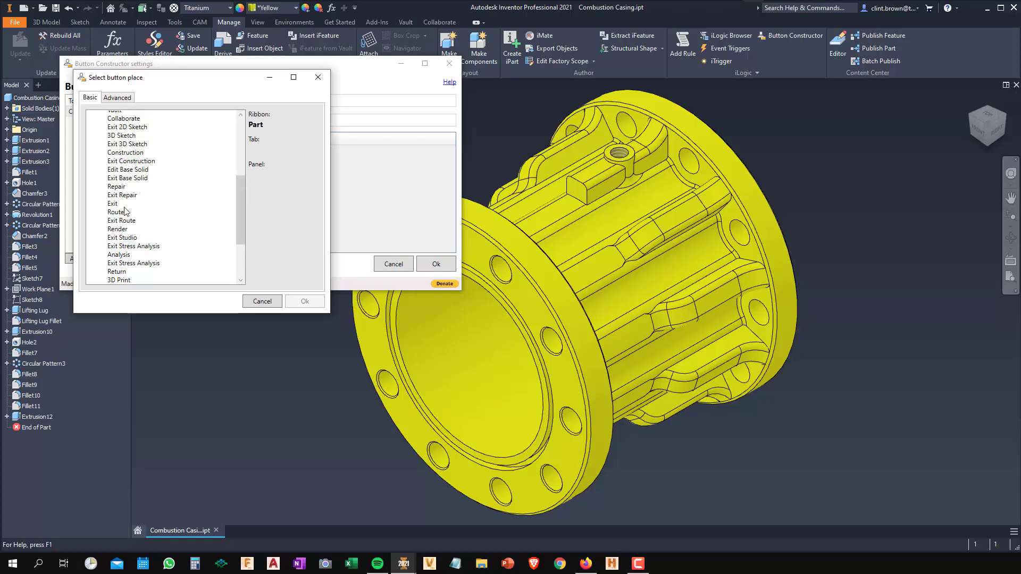
{"action": "double_click", "coordinate": [118, 169]}
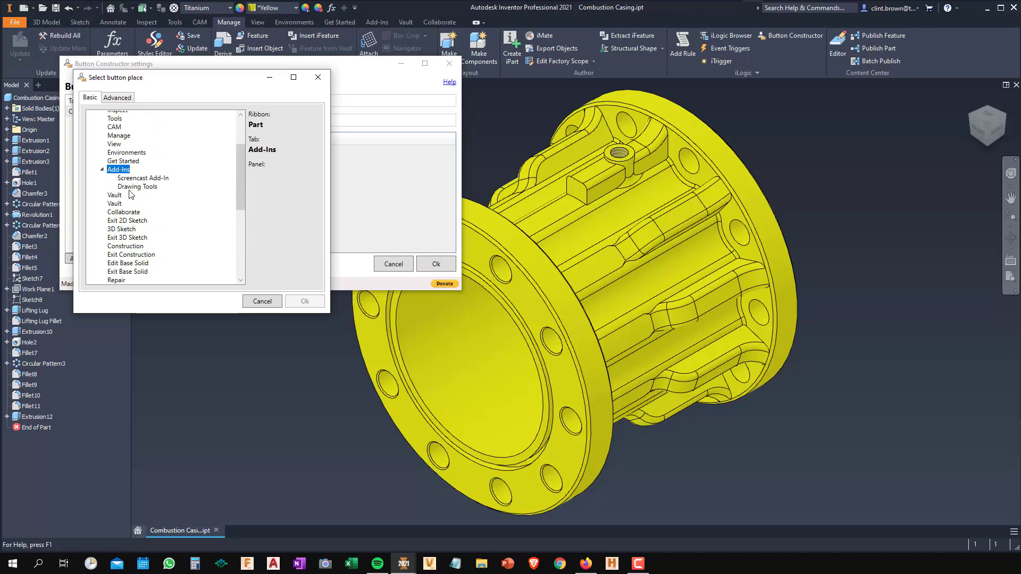
{"action": "left_click", "coordinate": [135, 179]}
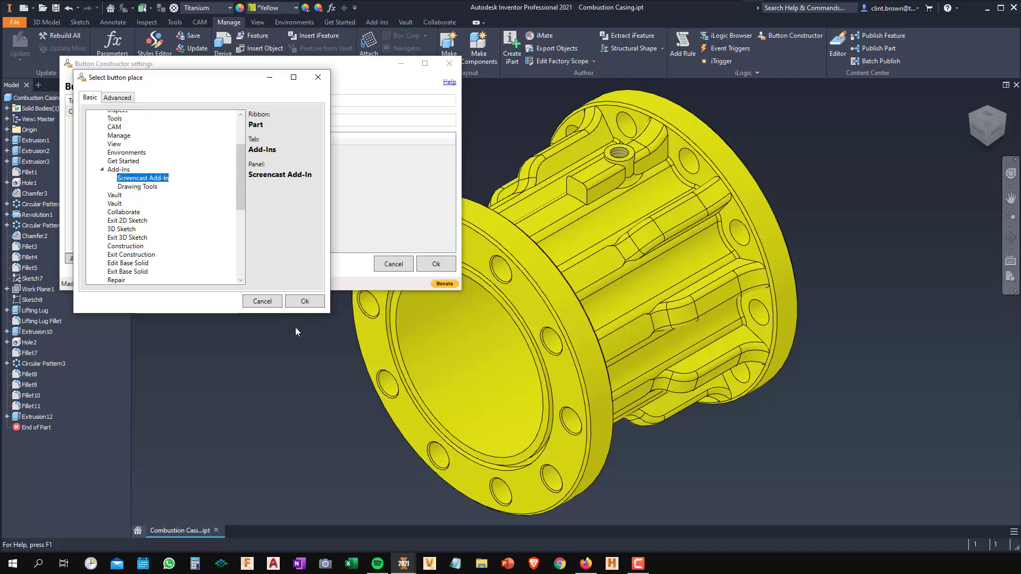
{"action": "left_click", "coordinate": [301, 300]}
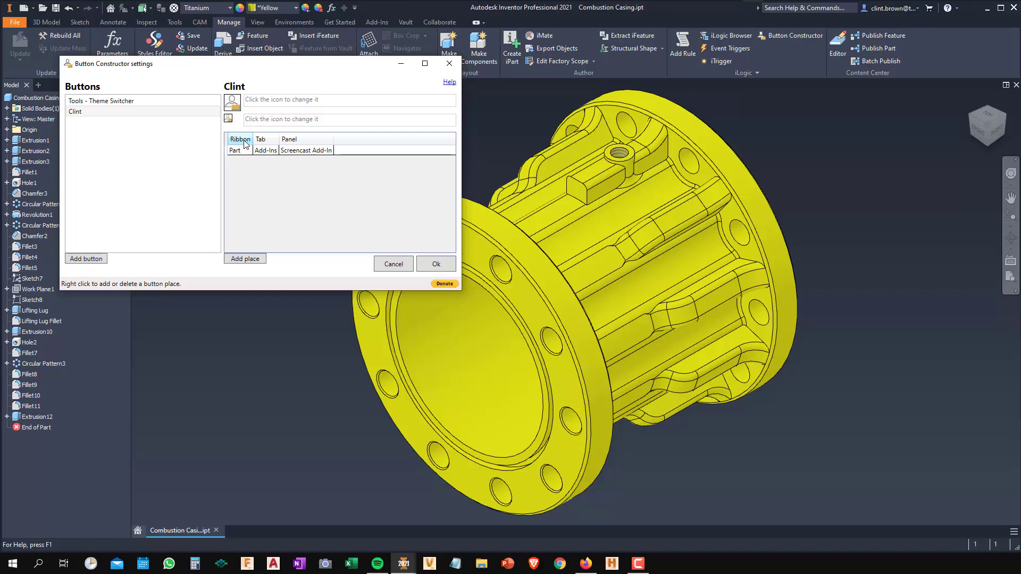
Set the Clint button's large icon to alien32.png from the icons folder
{"action": "left_click", "coordinate": [234, 107]}
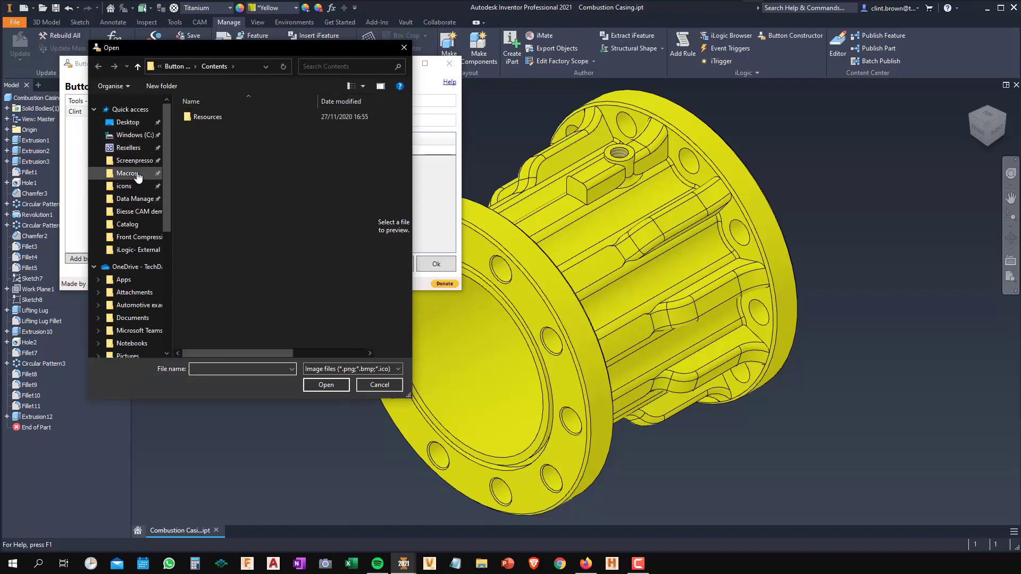
{"action": "left_click", "coordinate": [125, 186]}
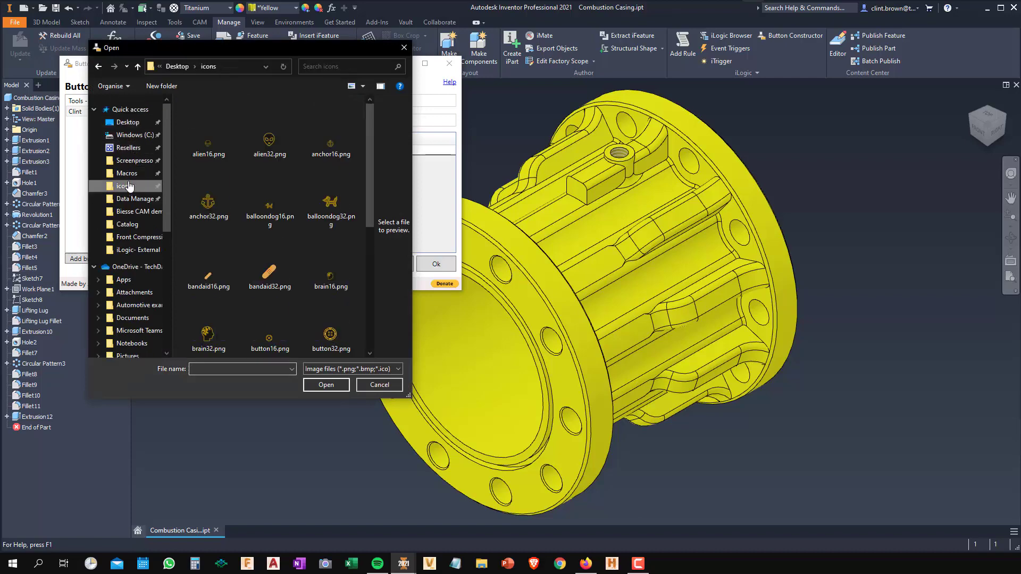
{"action": "left_click", "coordinate": [267, 140]}
{"action": "left_click", "coordinate": [326, 384]}
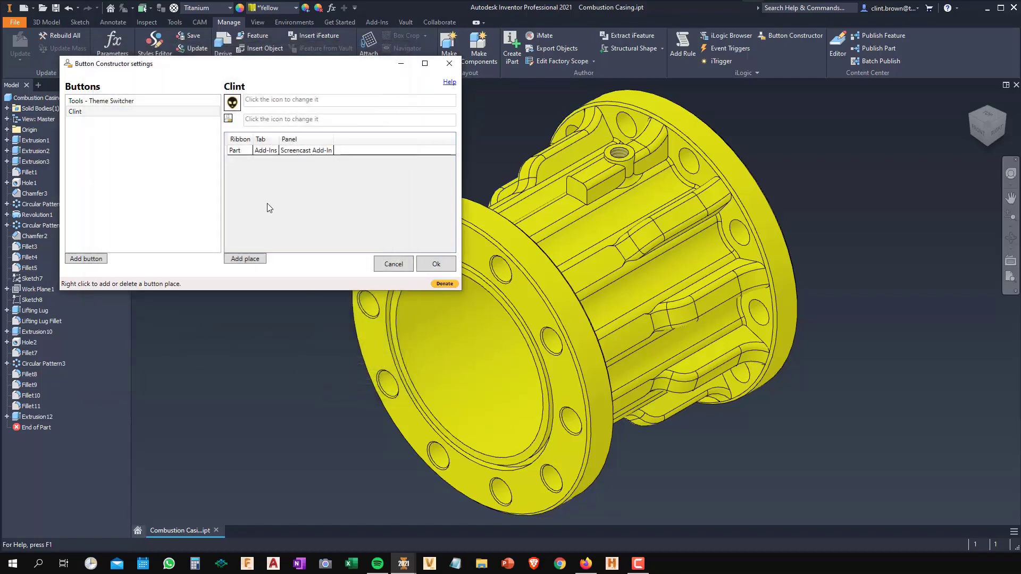
Set the Clint button's small icon to alien16.png from the Desktop icons folder and accept the Button Constructor settings
{"action": "left_click", "coordinate": [228, 118]}
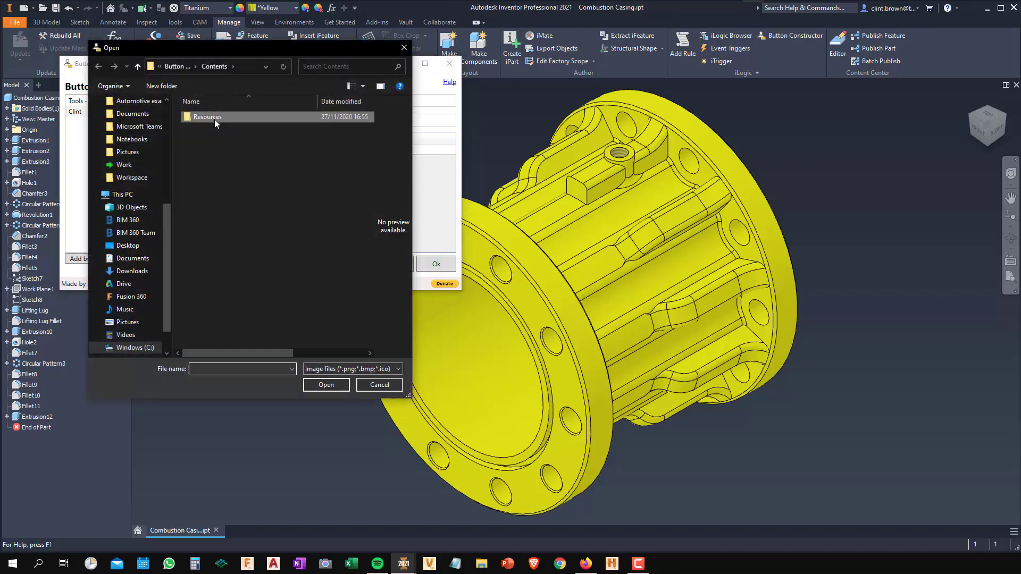
{"action": "scroll", "coordinate": [128, 137], "scroll_direction": "up", "scroll_amount": 5}
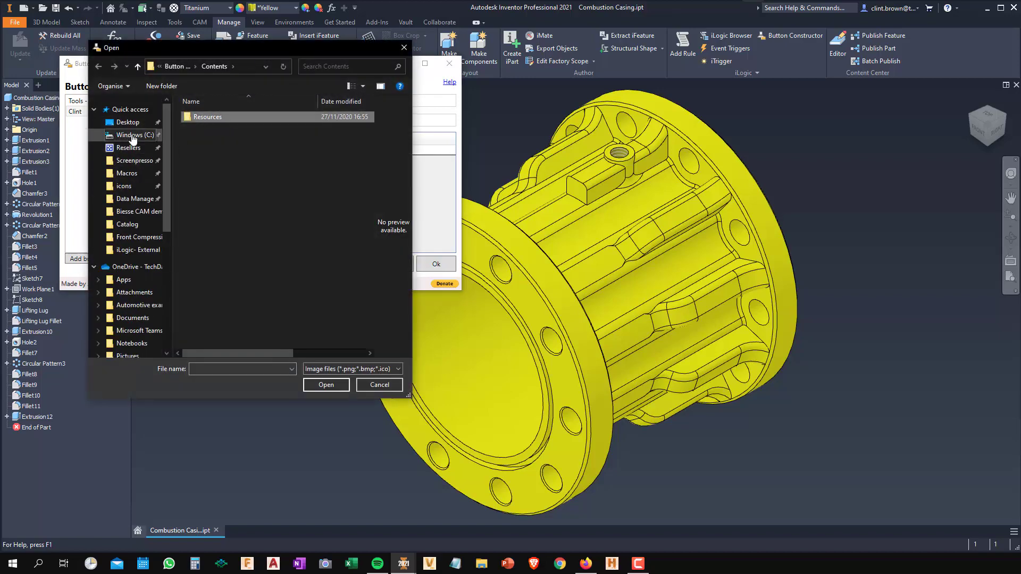
{"action": "left_click", "coordinate": [133, 136]}
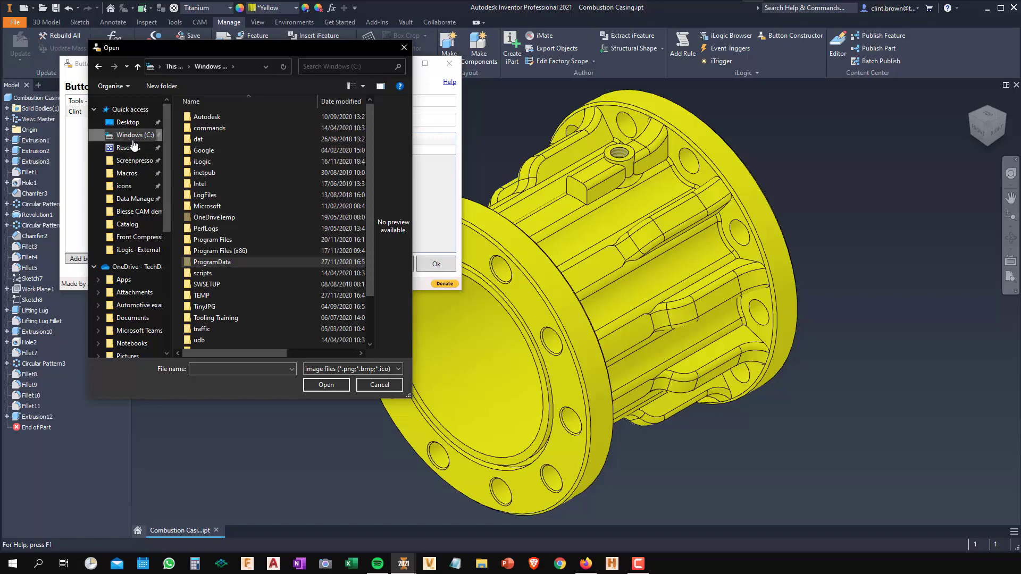
{"action": "left_click", "coordinate": [127, 122]}
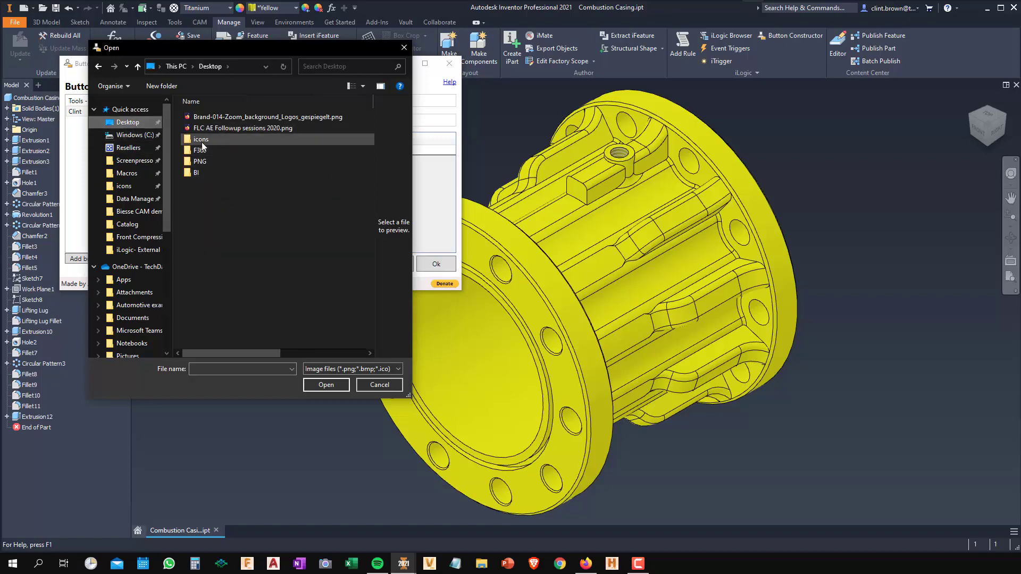
{"action": "double_click", "coordinate": [201, 140]}
{"action": "left_click", "coordinate": [218, 142]}
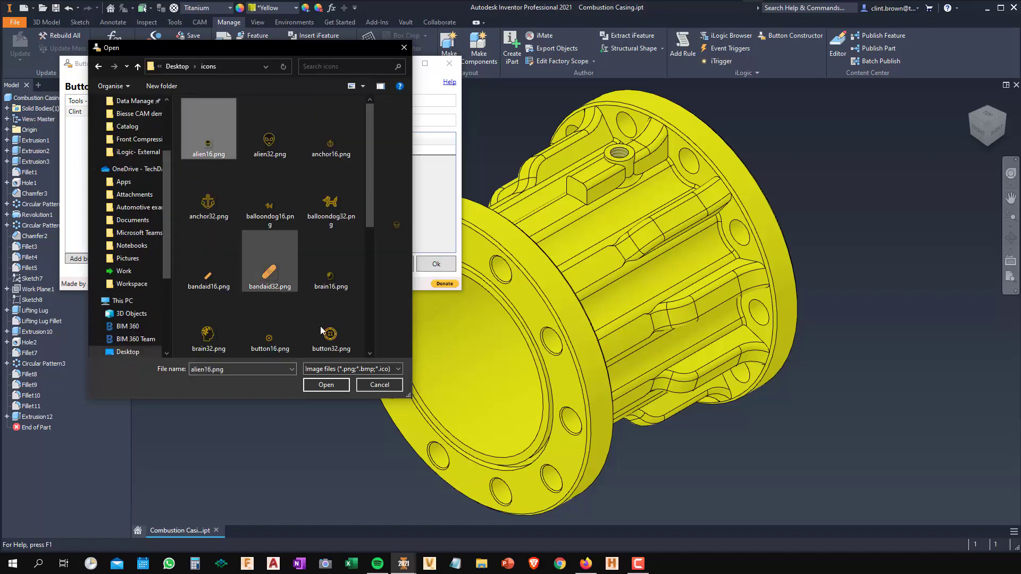
{"action": "left_click", "coordinate": [326, 385]}
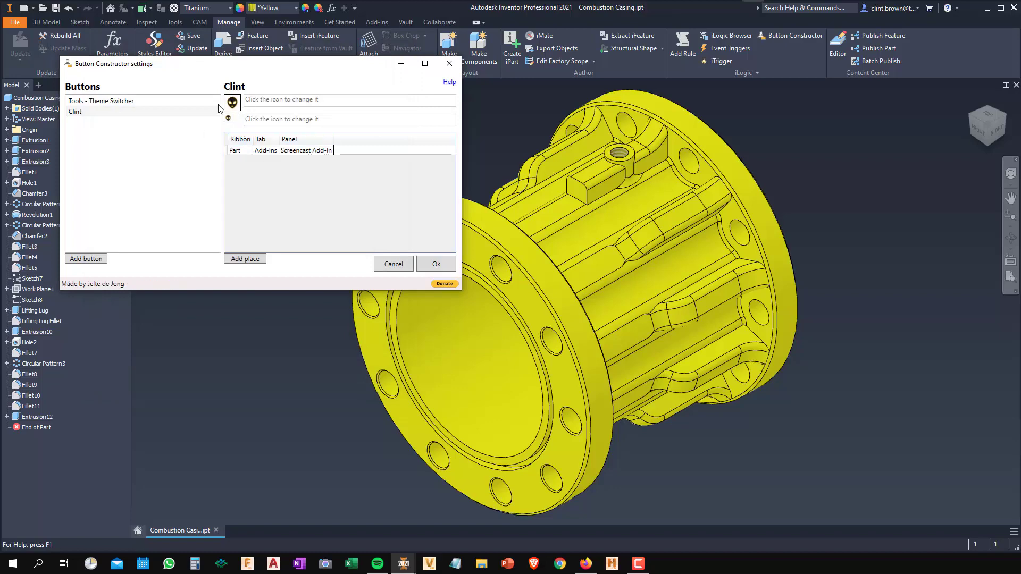
{"action": "left_click", "coordinate": [437, 264]}
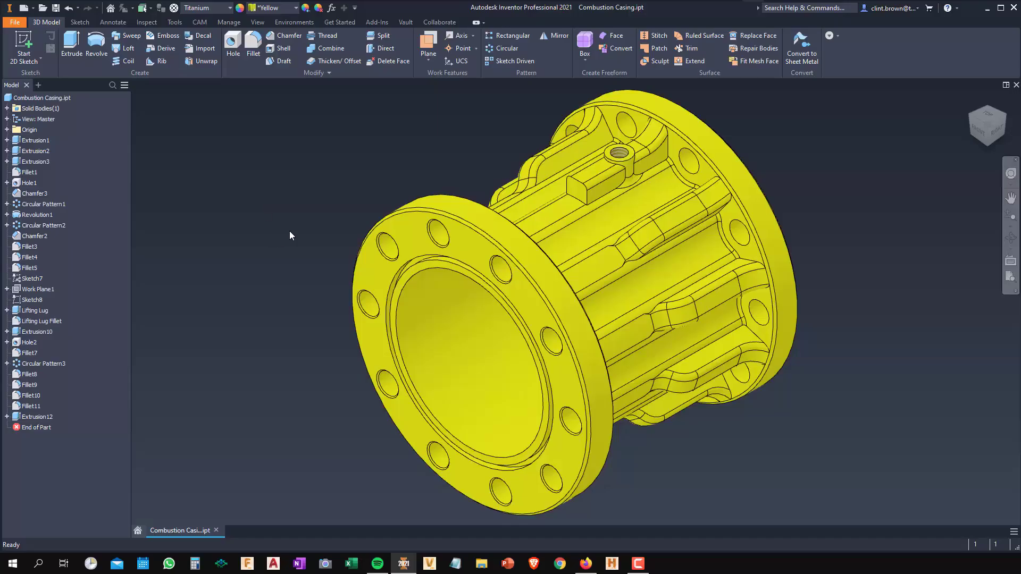
Set the button size of the Clint command in the Screencast Add-In panel to Large
{"action": "left_click", "coordinate": [375, 21]}
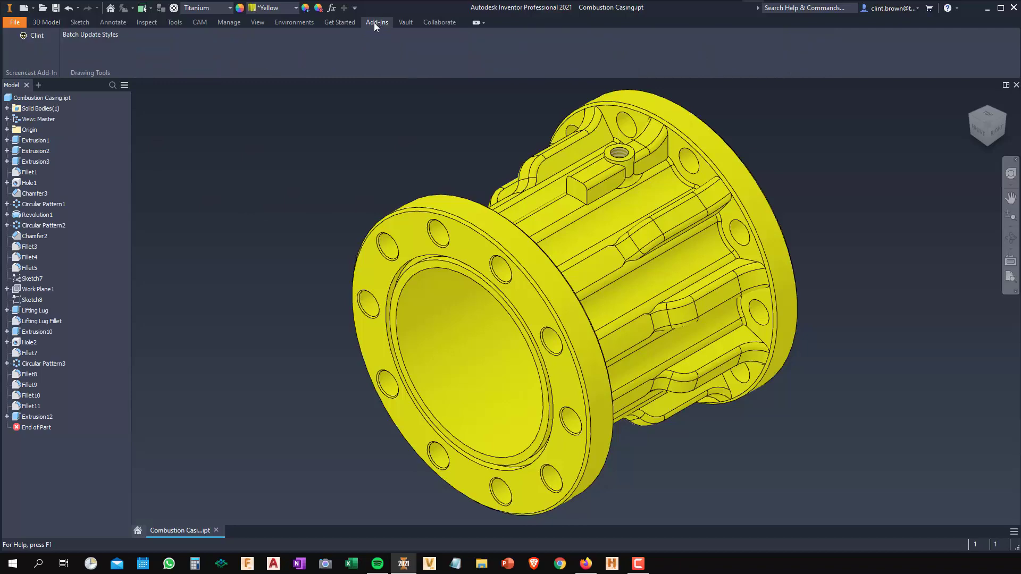
{"action": "right_click", "coordinate": [33, 36]}
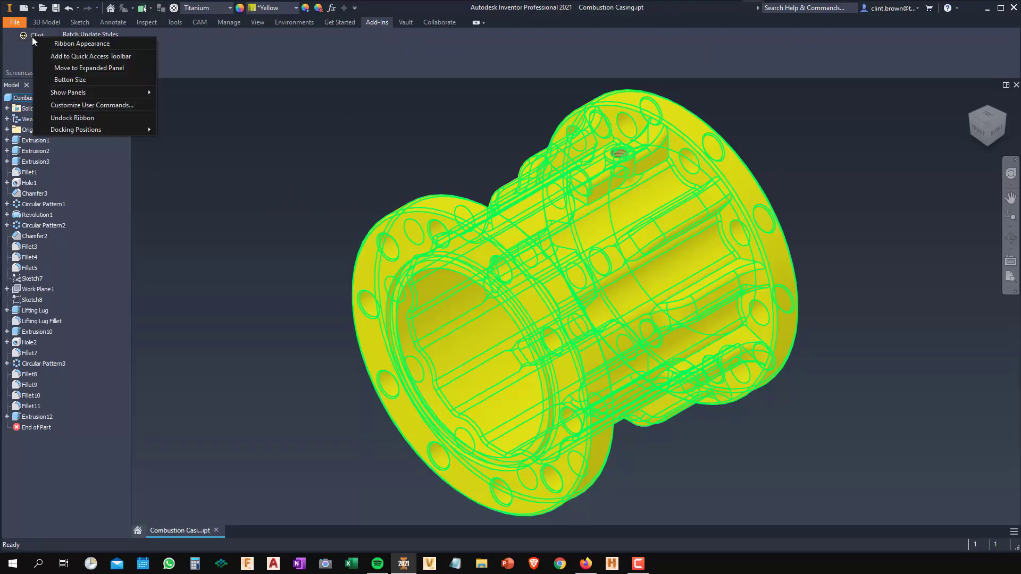
{"action": "mouse_move", "coordinate": [104, 79]}
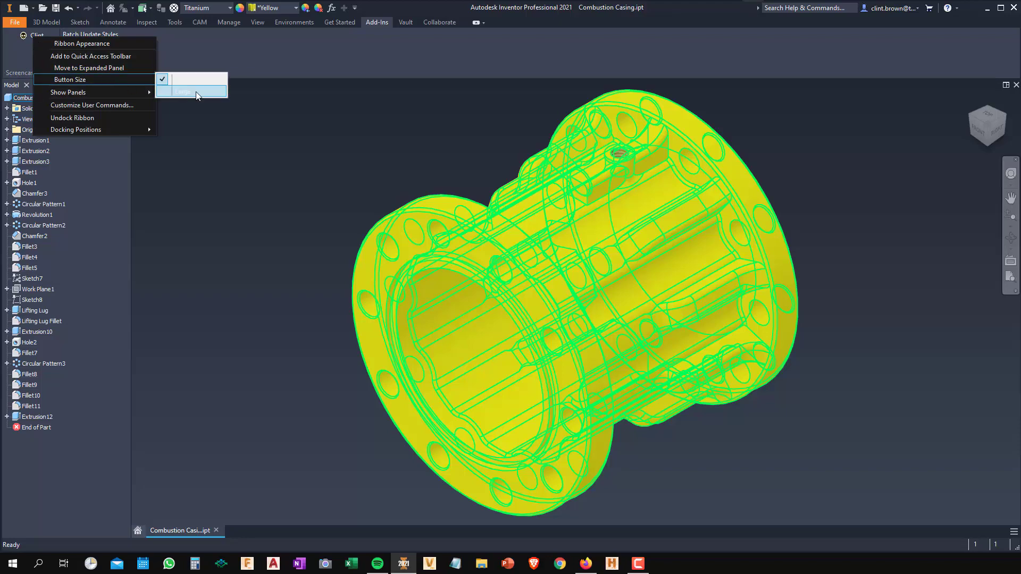
{"action": "left_click", "coordinate": [194, 92]}
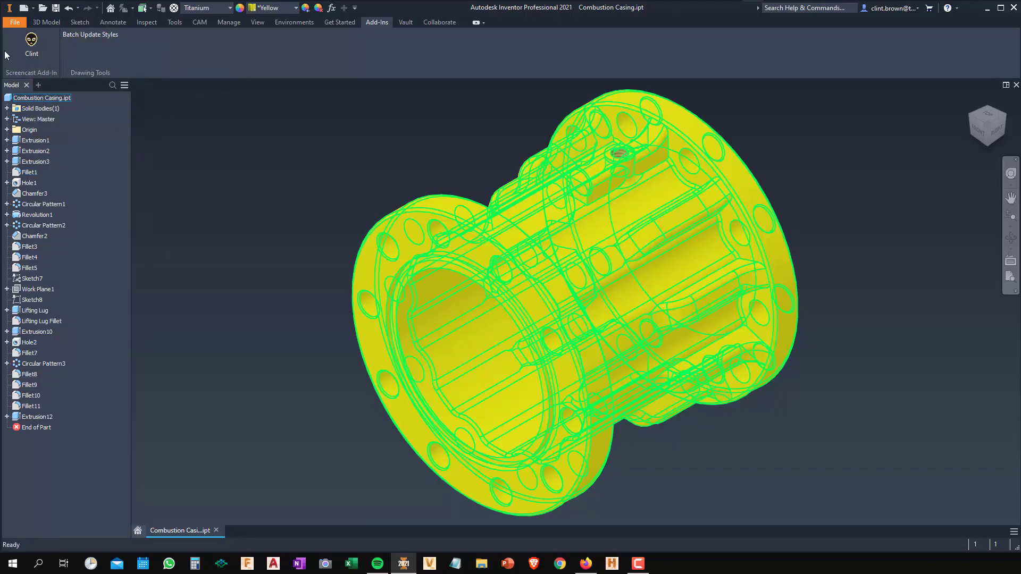
Test the Clint rule from its ribbon button, then repeat the command once more, dismissing its message both times
{"action": "left_click", "coordinate": [33, 44]}
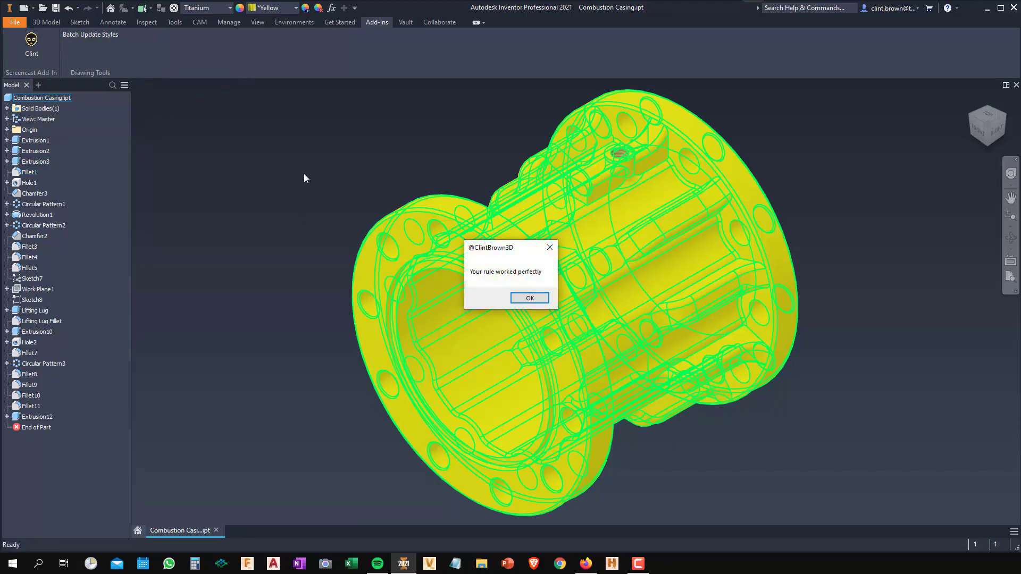
{"action": "left_click", "coordinate": [529, 298]}
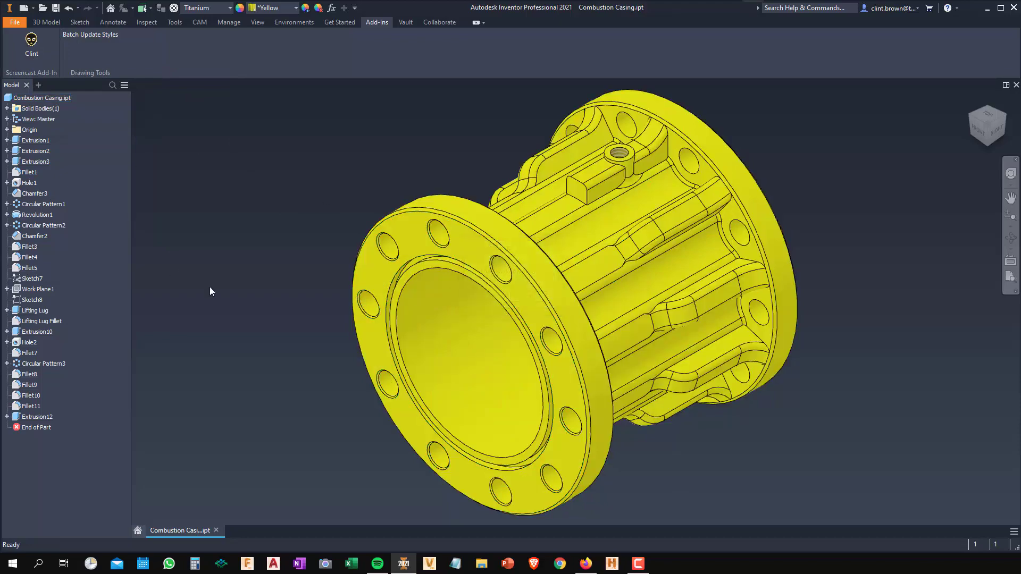
{"action": "right_click", "coordinate": [299, 177]}
{"action": "left_click", "coordinate": [287, 193]}
{"action": "right_click", "coordinate": [290, 192]}
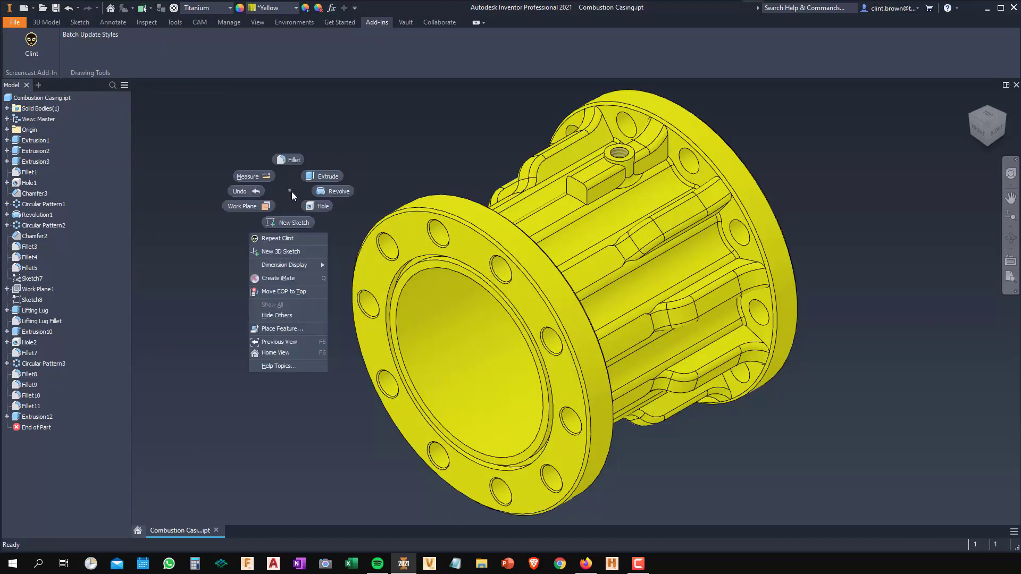
{"action": "left_click", "coordinate": [274, 238]}
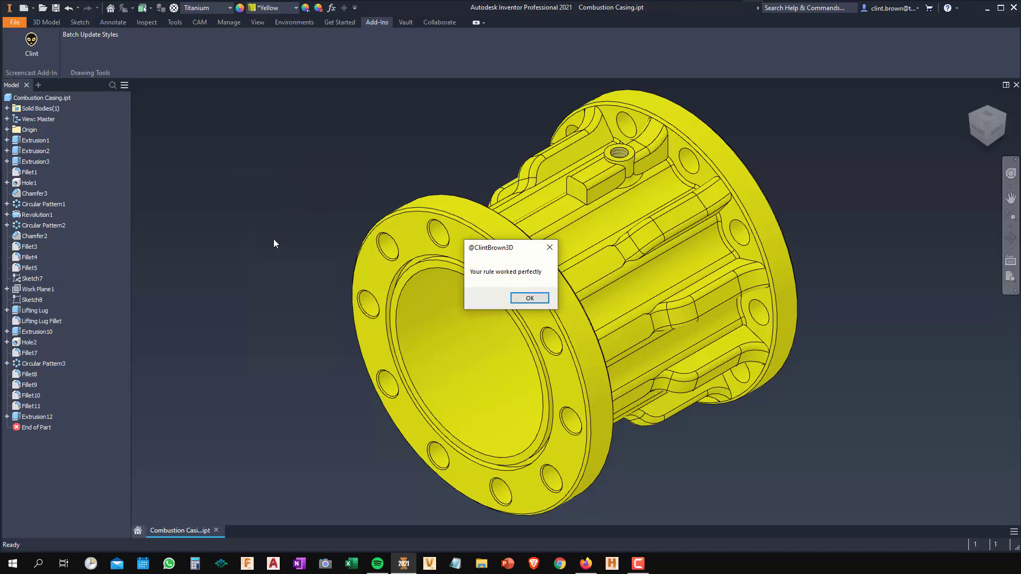
{"action": "left_click", "coordinate": [528, 298]}
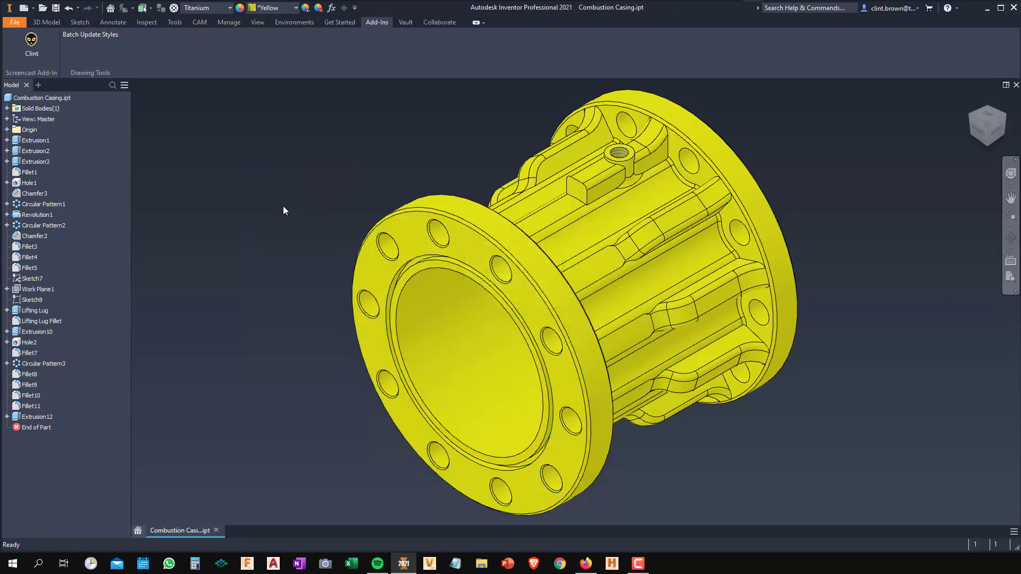